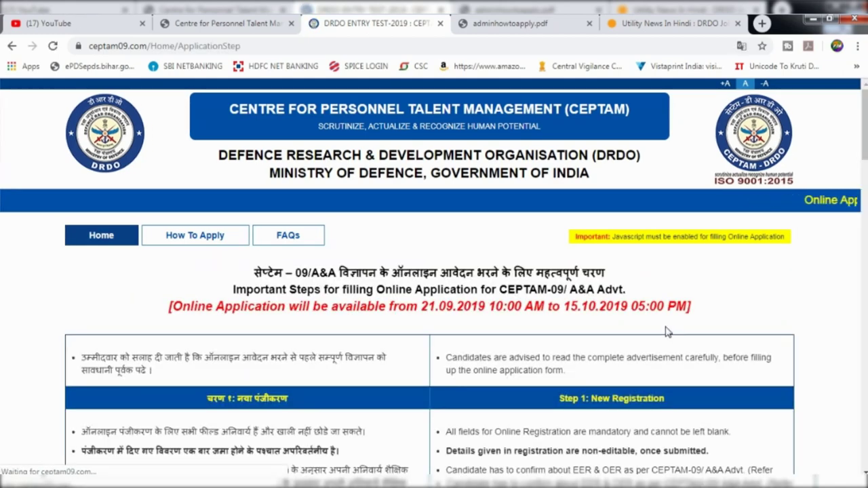
Tick the eligibility declaration at the bottom of the page and proceed to Registration Details
scroll(455, 351, "down", 1)
scroll(456, 351, "down", 4)
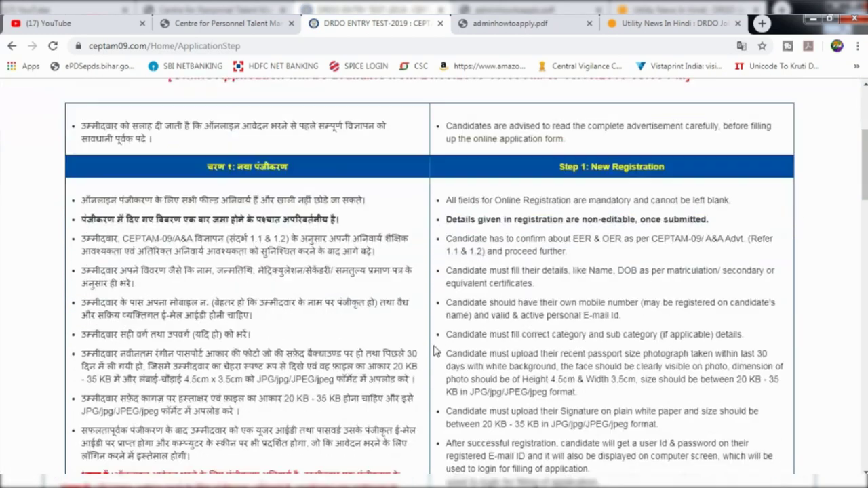
scroll(437, 322, "down", 6)
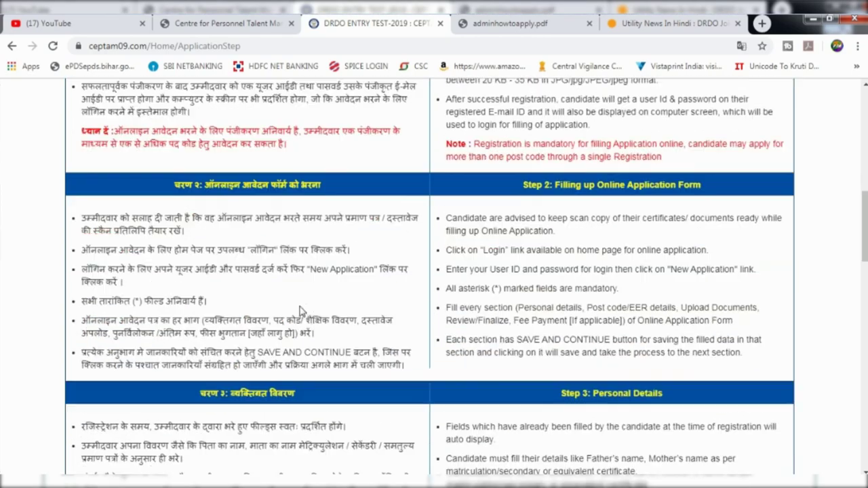
scroll(303, 312, "down", 13)
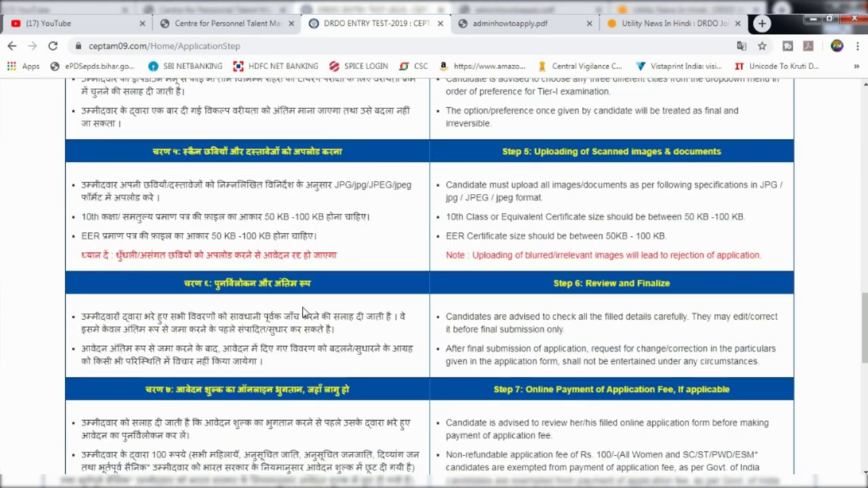
scroll(308, 309, "down", 4)
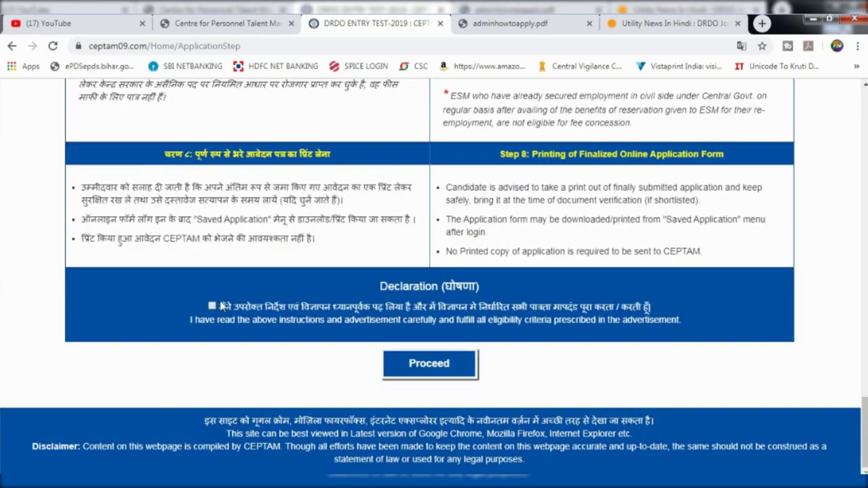
left_click(461, 371)
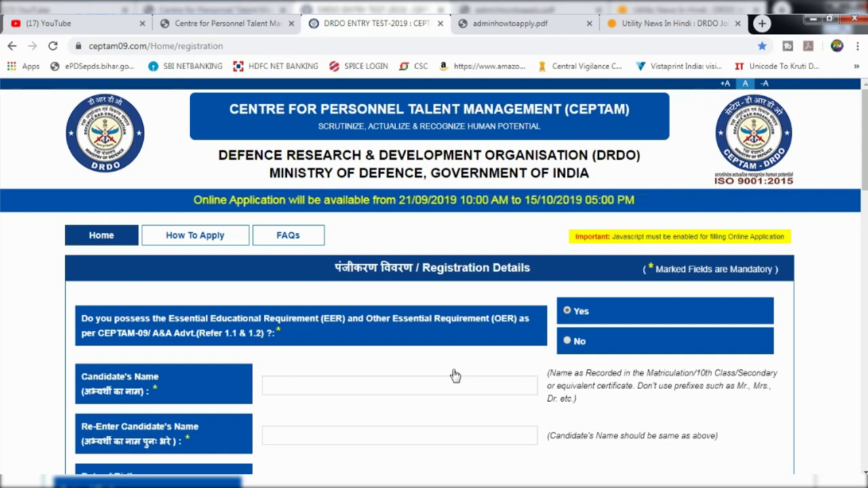
Enter the candidate's name in both Candidate's Name and Re-Enter Name
scroll(455, 376, "down", 1)
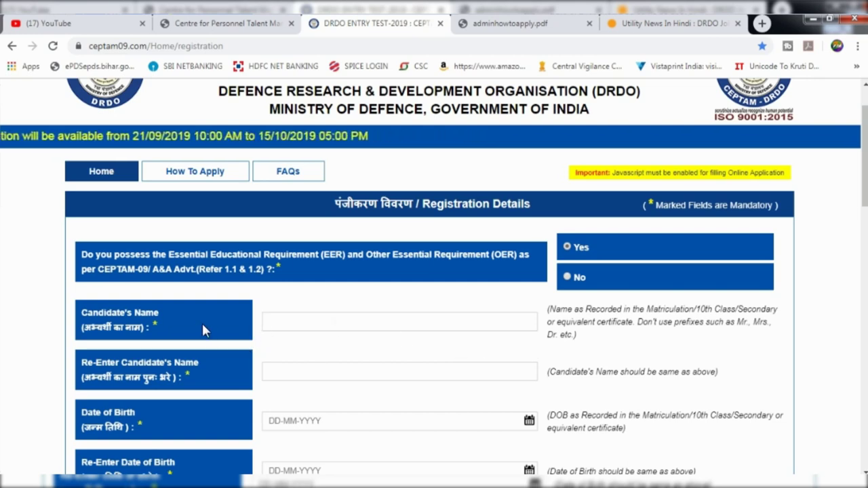
left_click(266, 324)
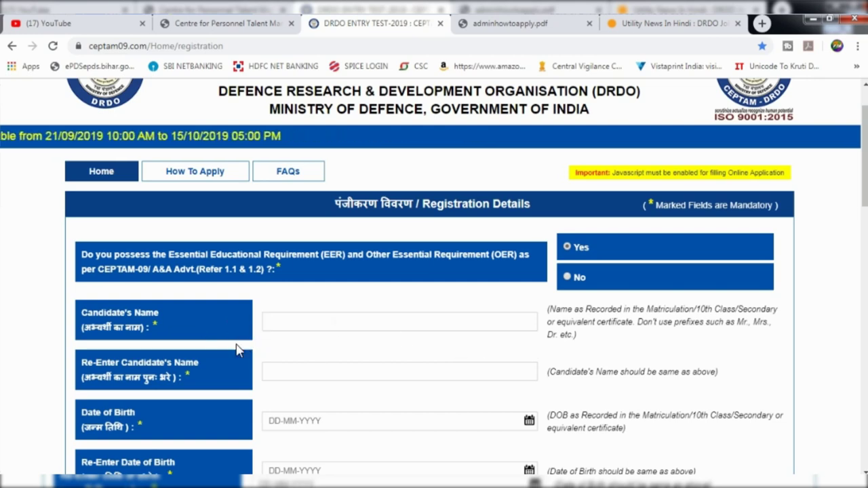
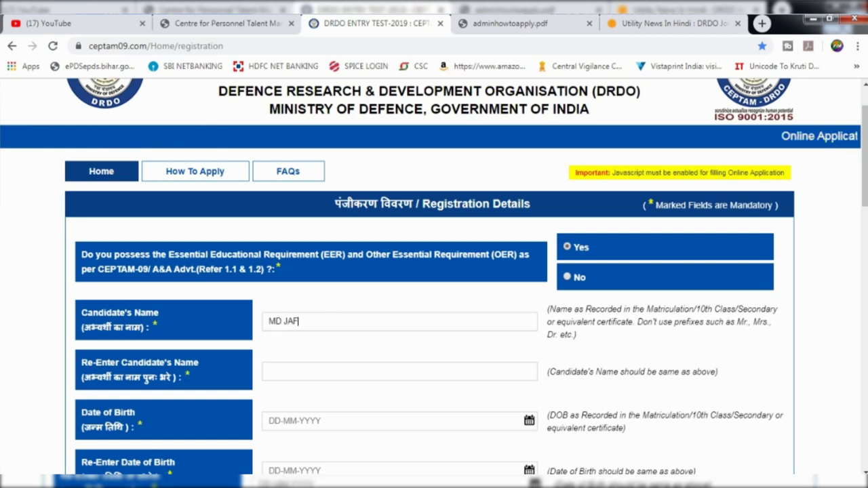
left_click(264, 366)
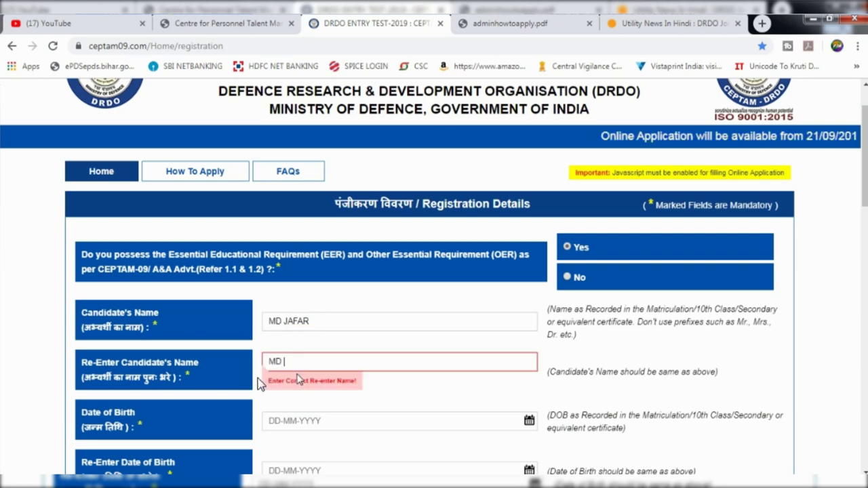
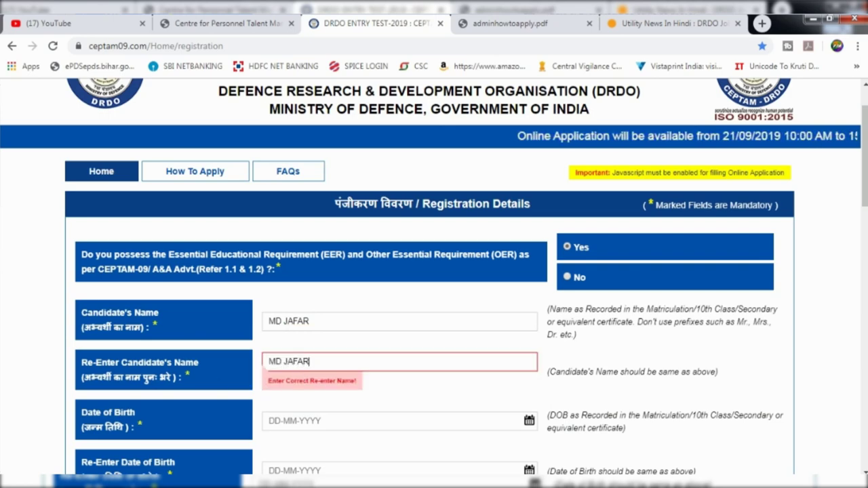
scroll(242, 396, "down", 2)
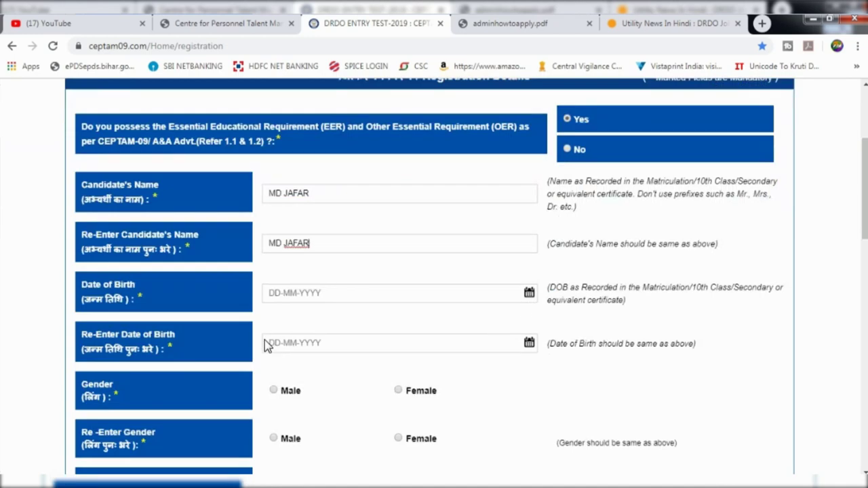
left_click(497, 299)
left_click(358, 316)
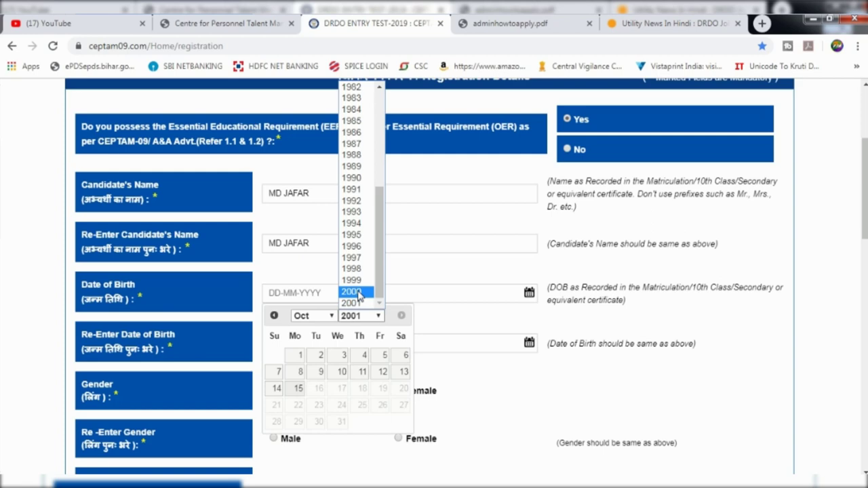
left_click(353, 246)
left_click(325, 316)
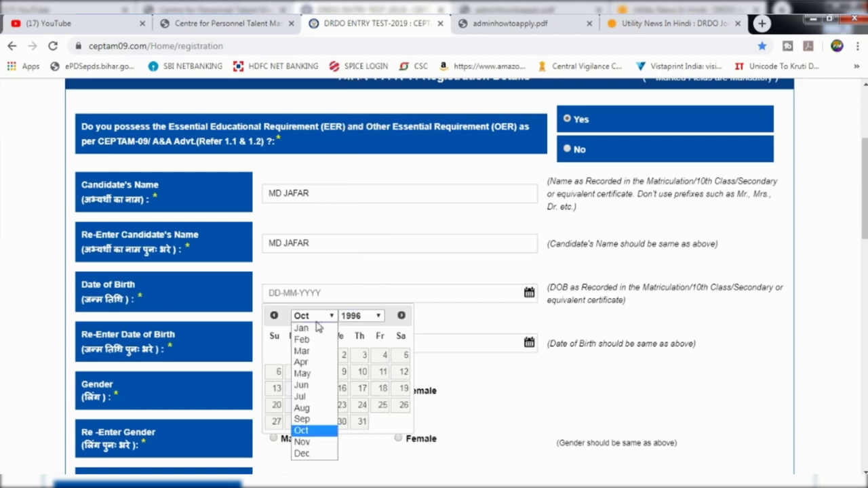
left_click(304, 442)
left_click(384, 356)
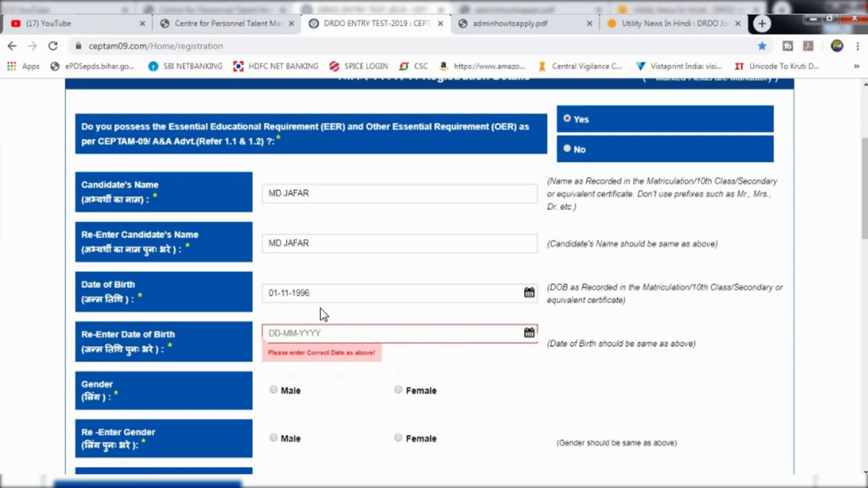
left_click(324, 333)
left_click(359, 355)
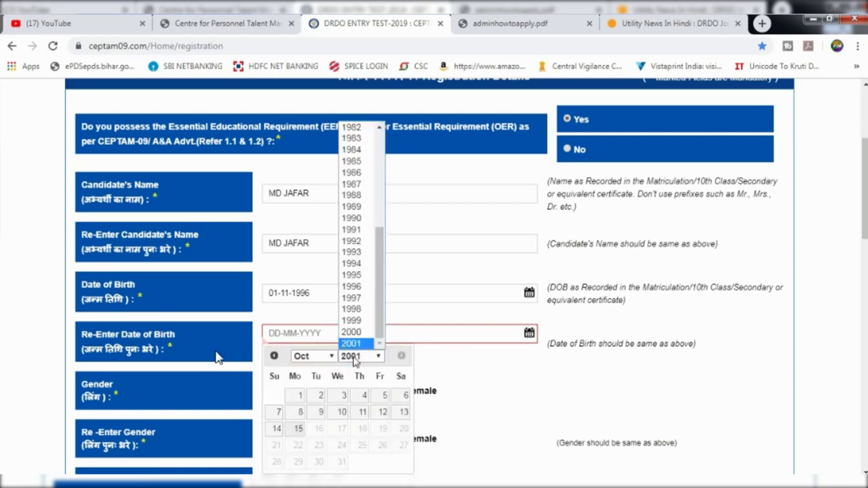
left_click(363, 290)
left_click(311, 356)
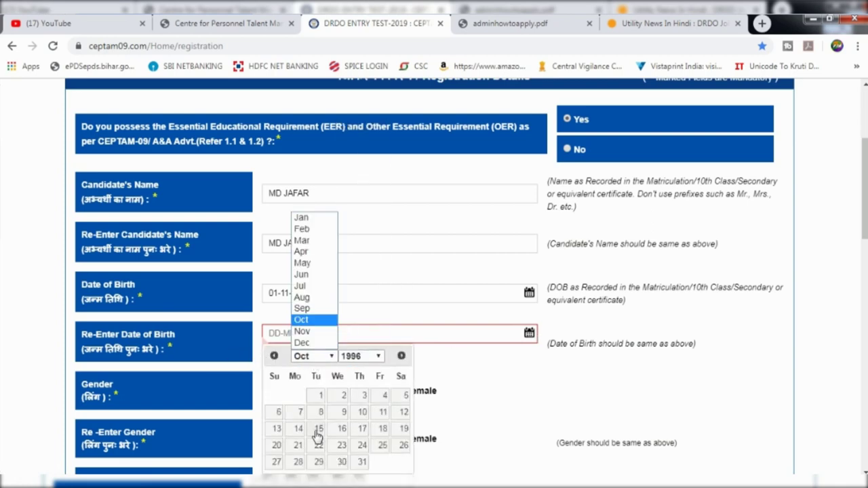
left_click(309, 332)
left_click(384, 396)
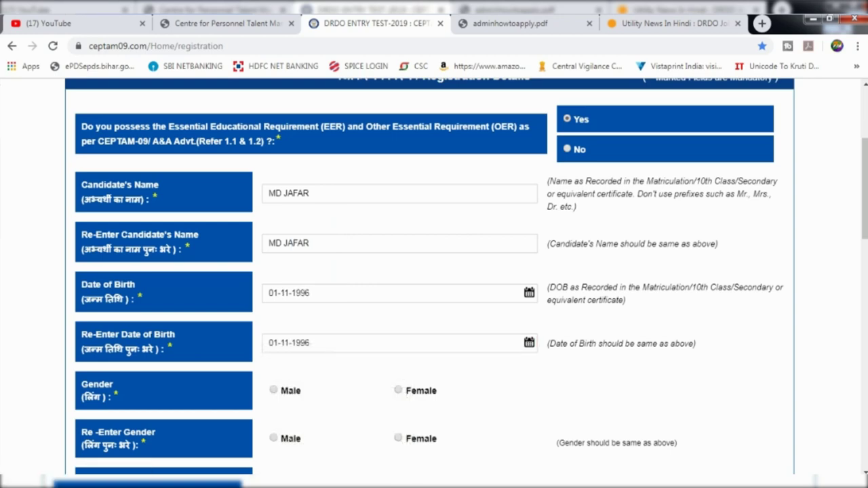
Set Gender and Re-Enter Gender to Male and fill in both mobile number fields
scroll(286, 317, "down", 1)
left_click(274, 326)
left_click(283, 374)
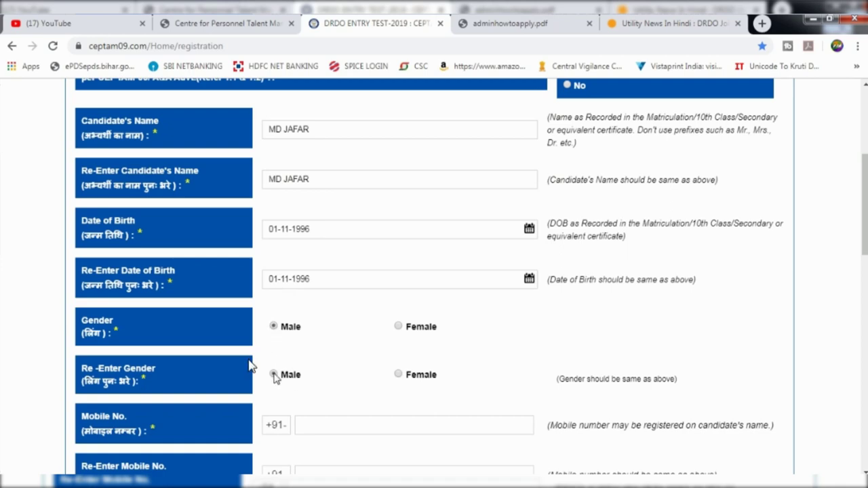
scroll(203, 339, "down", 2)
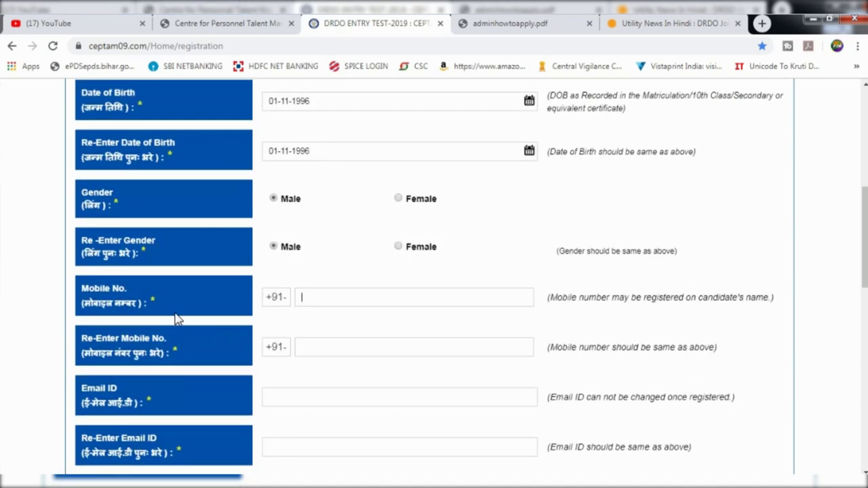
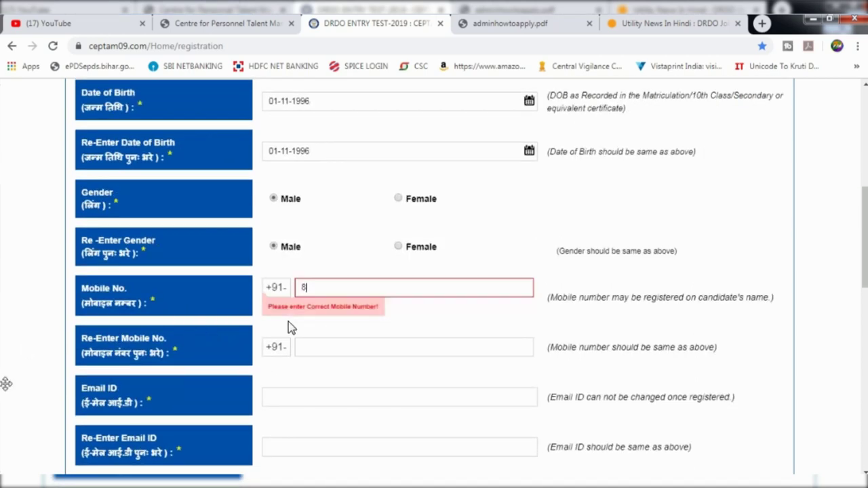
key("Tab")
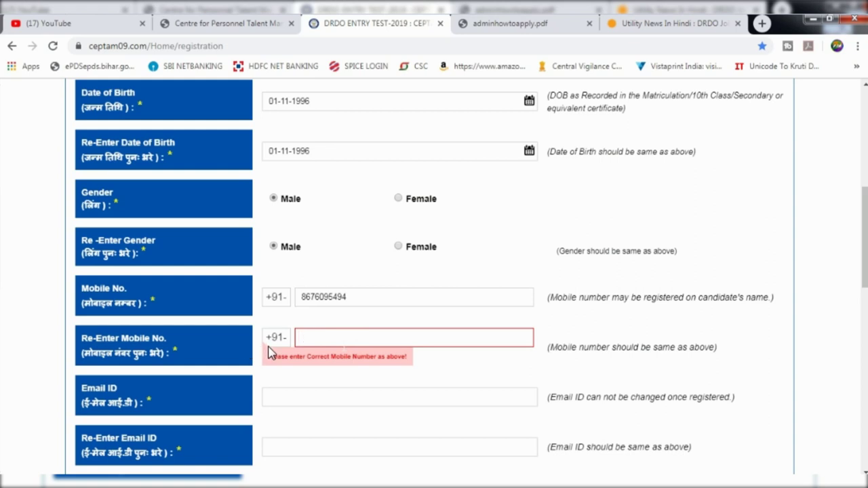
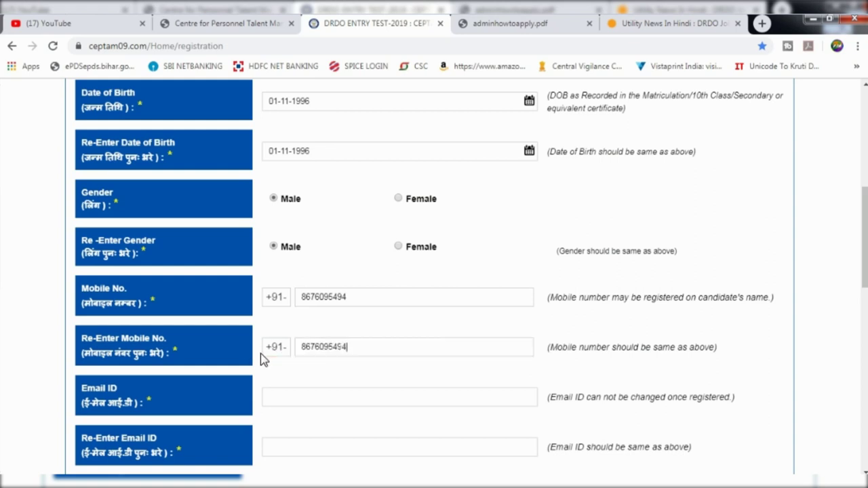
scroll(260, 354, "down", 1)
Enter the candidate's e-mail address in Email ID and Re-Enter Email ID
key("Tab")
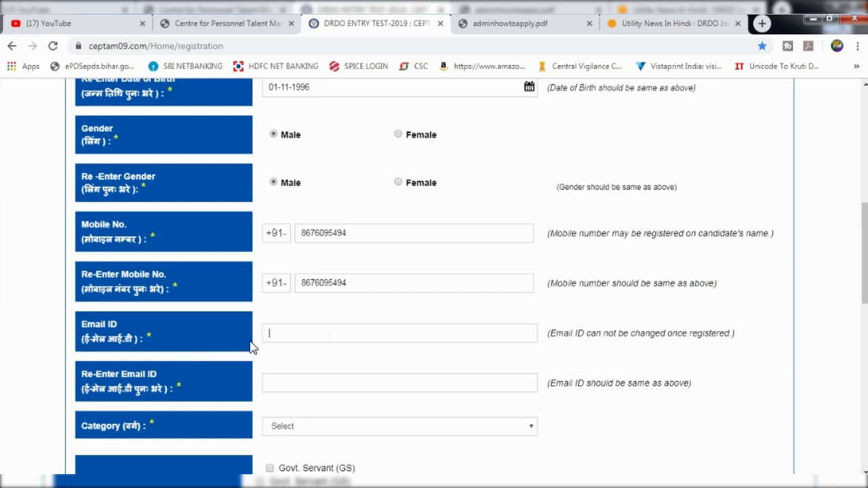
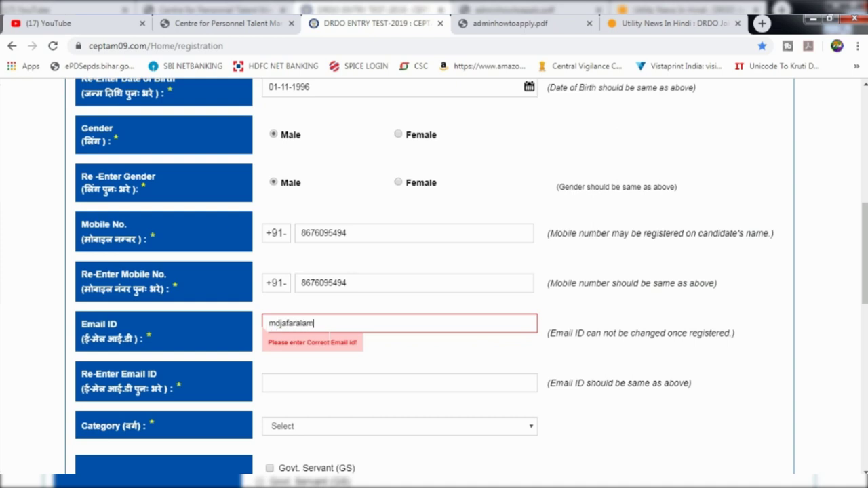
key("Tab")
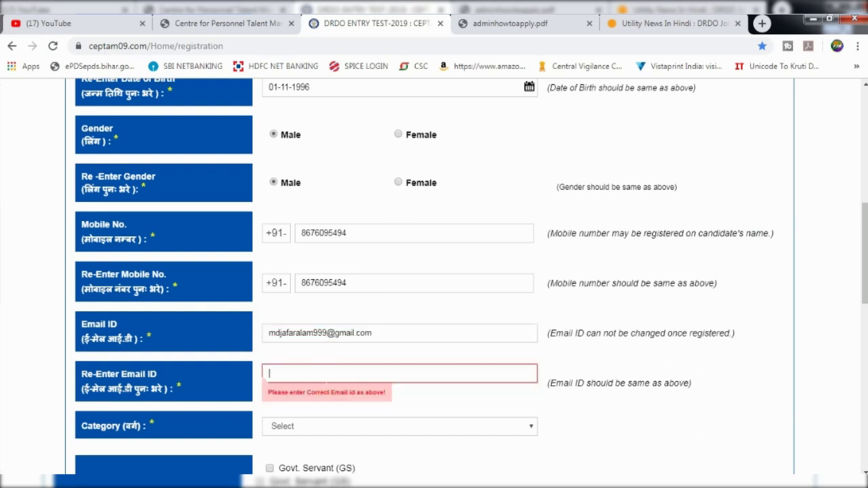
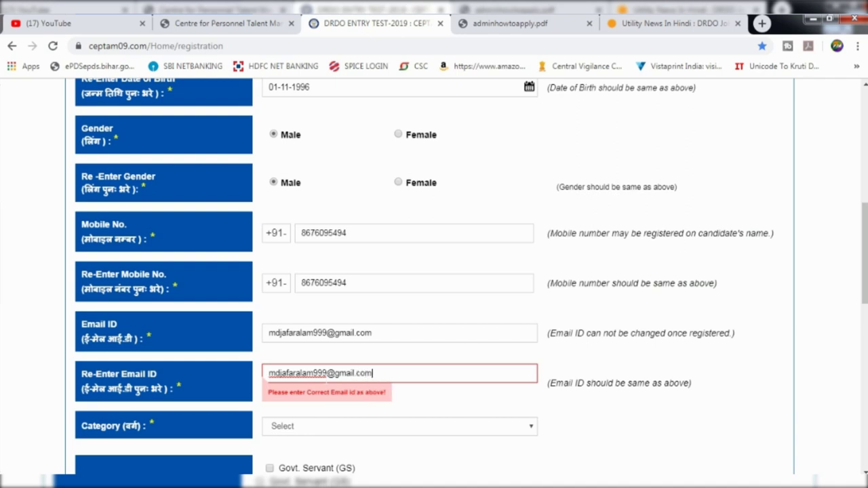
Choose Unreserved (UR) as the category, confirm the alert, and answer Yes to EWS
scroll(320, 377, "down", 2)
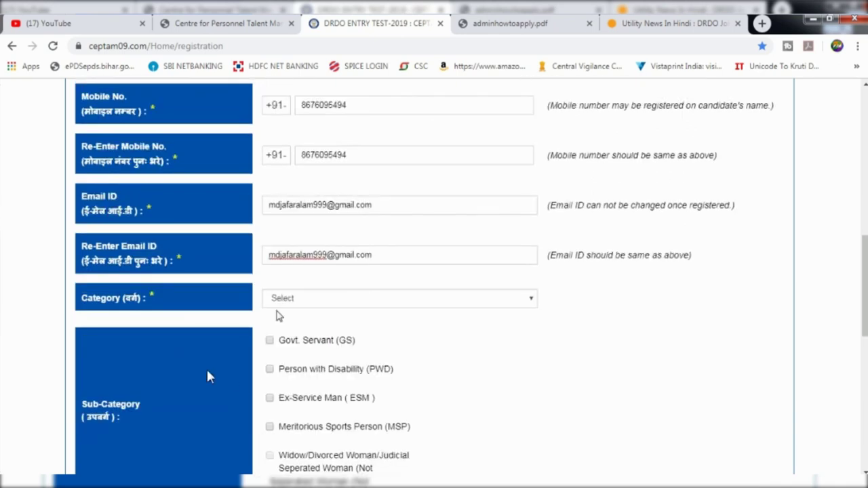
left_click(276, 303)
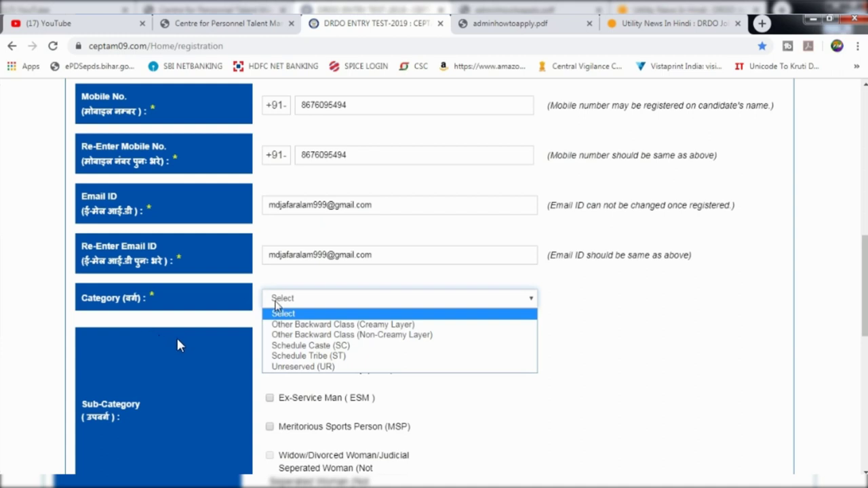
left_click(296, 367)
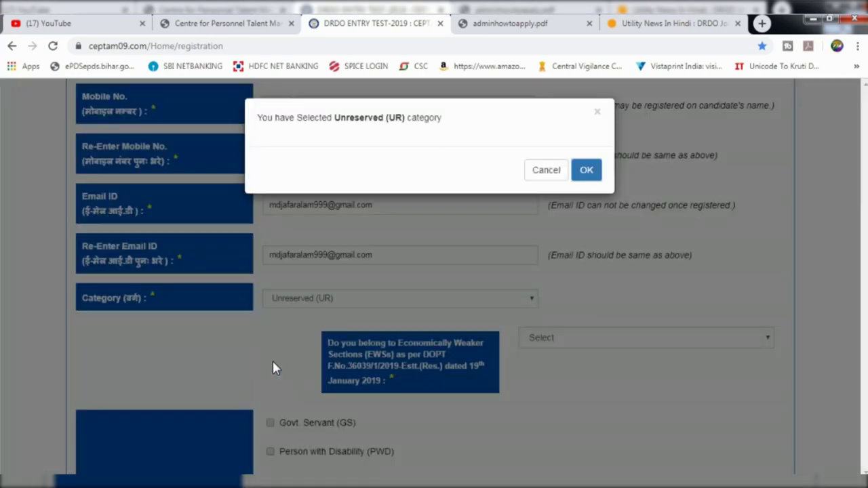
left_click_drag(258, 117, 595, 170)
left_click(586, 170)
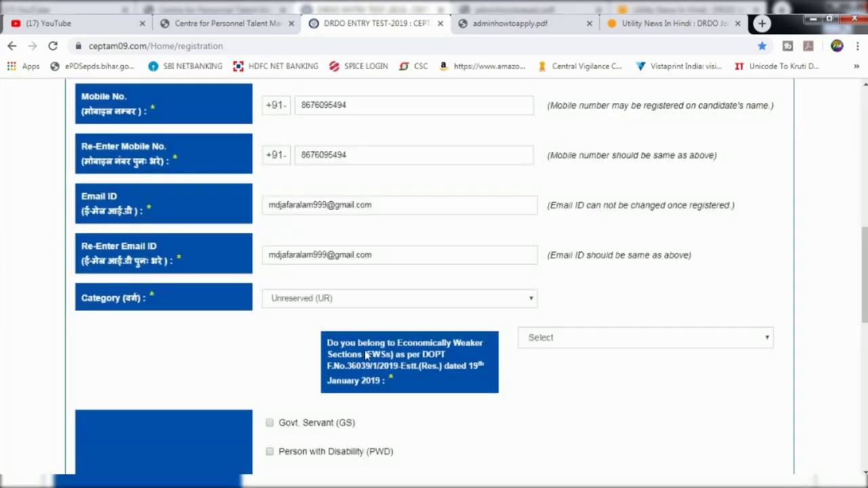
left_click(561, 339)
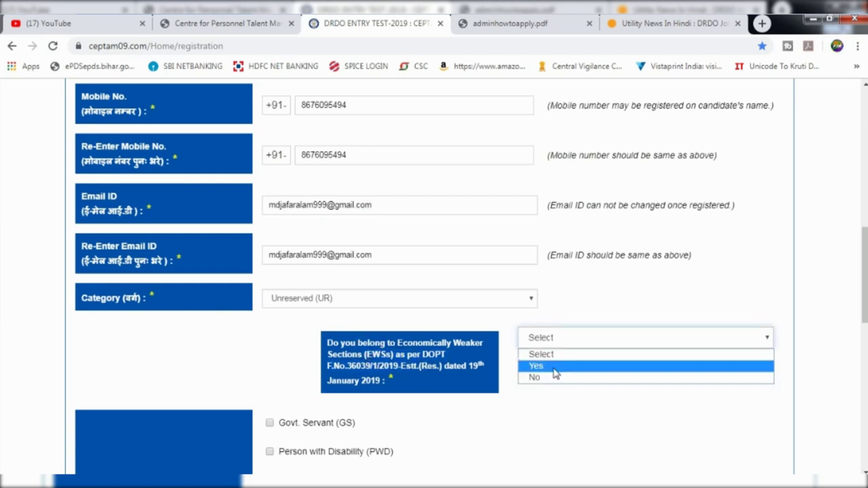
left_click(555, 369)
scroll(552, 372, "down", 2)
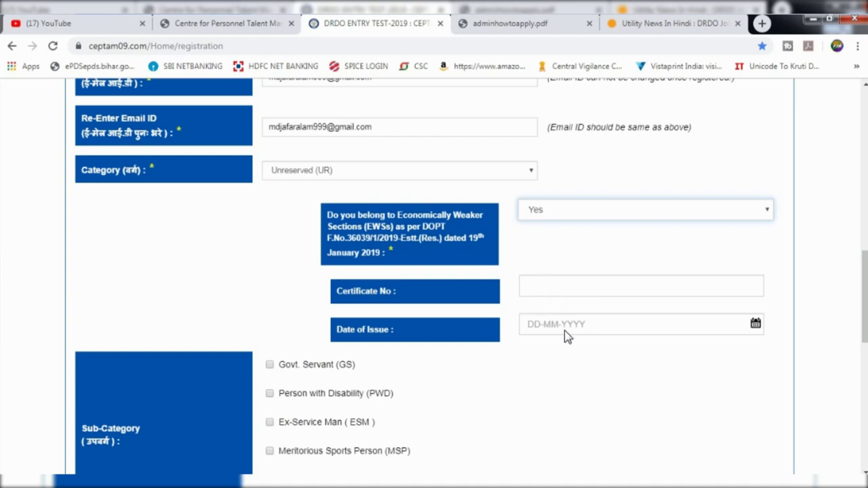
left_click(472, 279)
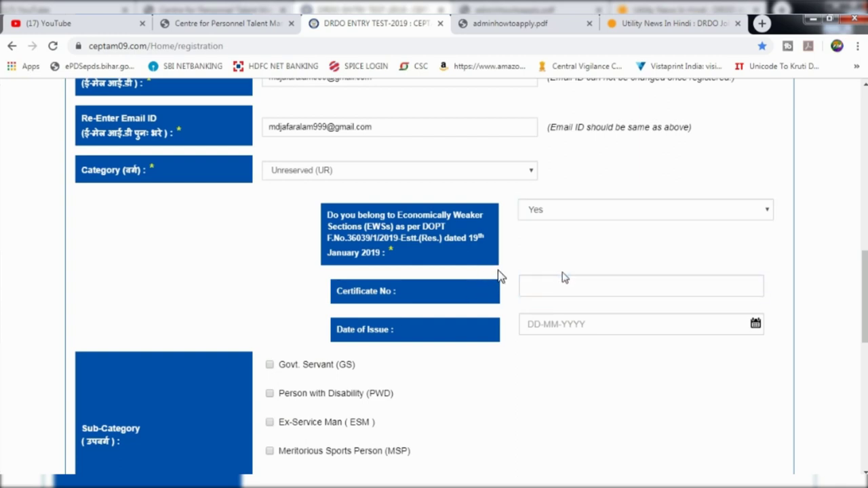
scroll(514, 283, "down", 1)
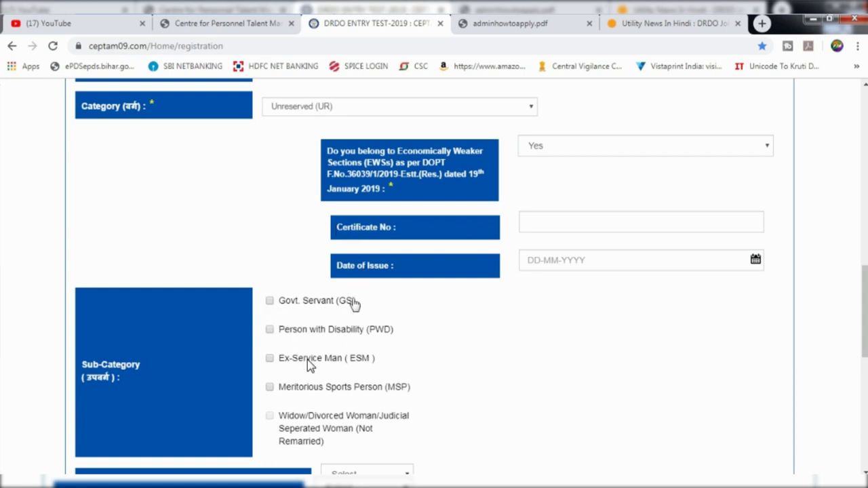
left_click_drag(388, 269, 341, 269)
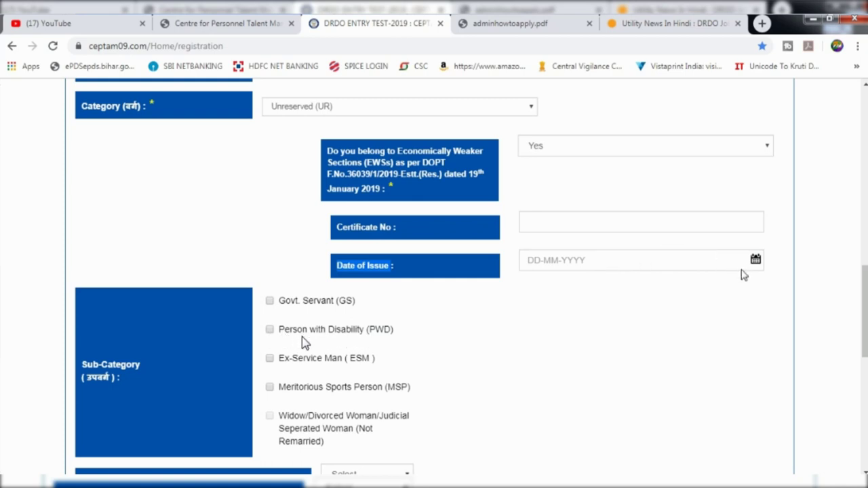
scroll(370, 349, "down", 1)
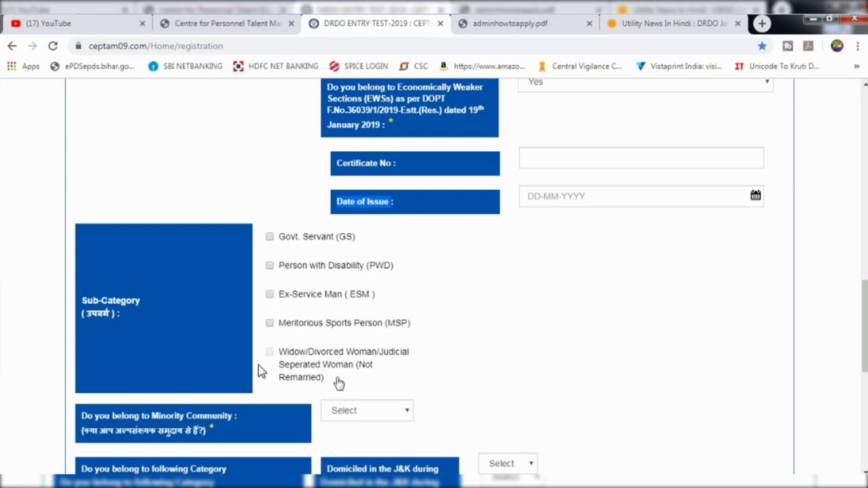
scroll(258, 368, "down", 2)
scroll(120, 384, "up", 2)
left_click(409, 221)
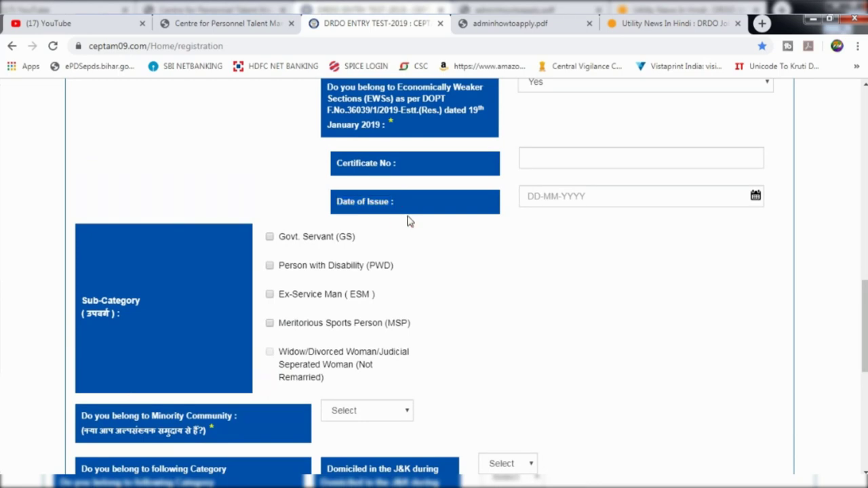
scroll(405, 240, "down", 2)
left_click(366, 346)
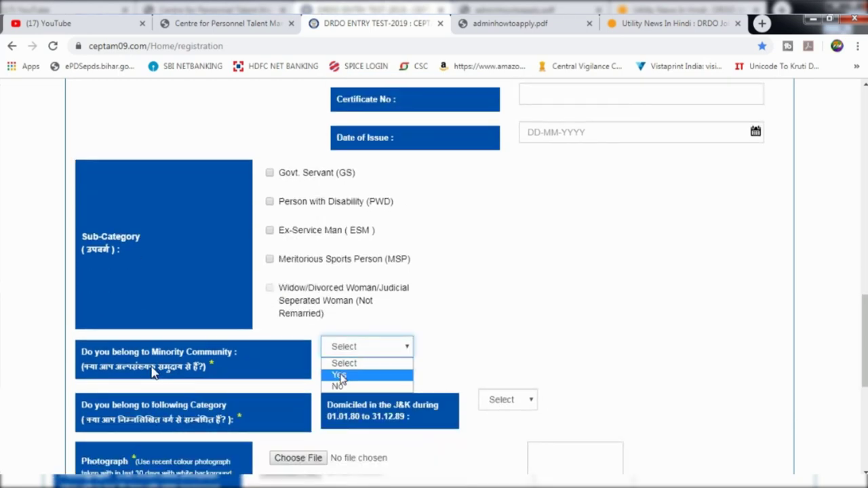
Answer Yes to Minority Community and choose Muslim as the community
left_click(348, 374)
left_click(683, 347)
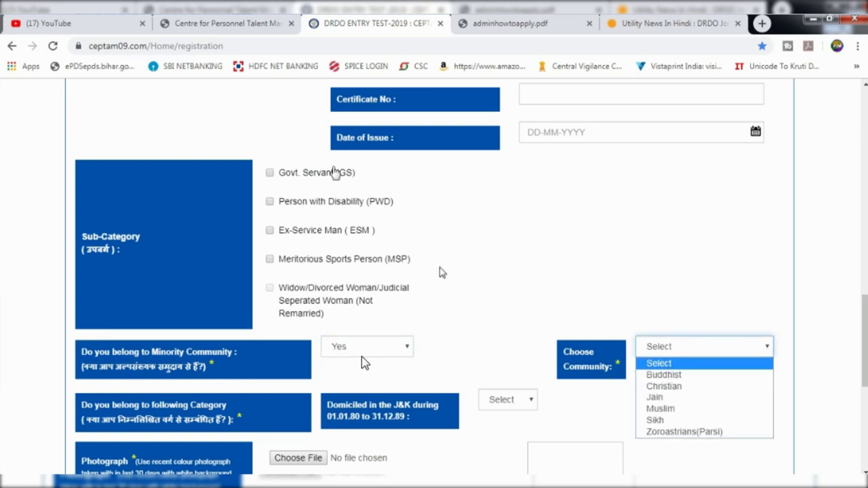
scroll(513, 167, "up", 1)
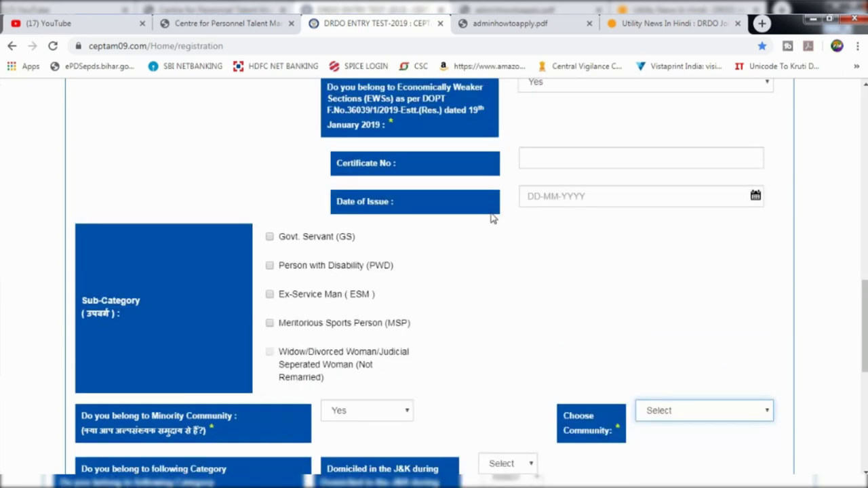
scroll(492, 219, "up", 1)
scroll(492, 221, "down", 1)
scroll(484, 226, "up", 1)
scroll(484, 226, "down", 1)
scroll(484, 226, "up", 1)
scroll(484, 226, "down", 1)
scroll(484, 226, "down", 1)
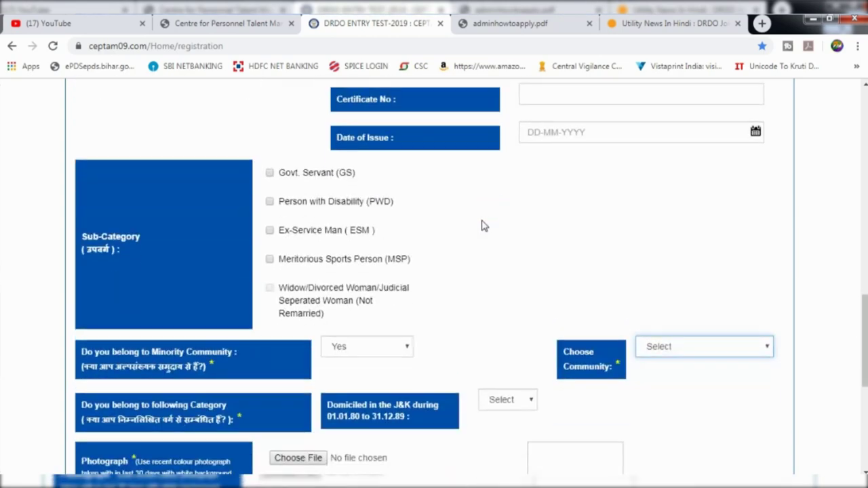
left_click(668, 350)
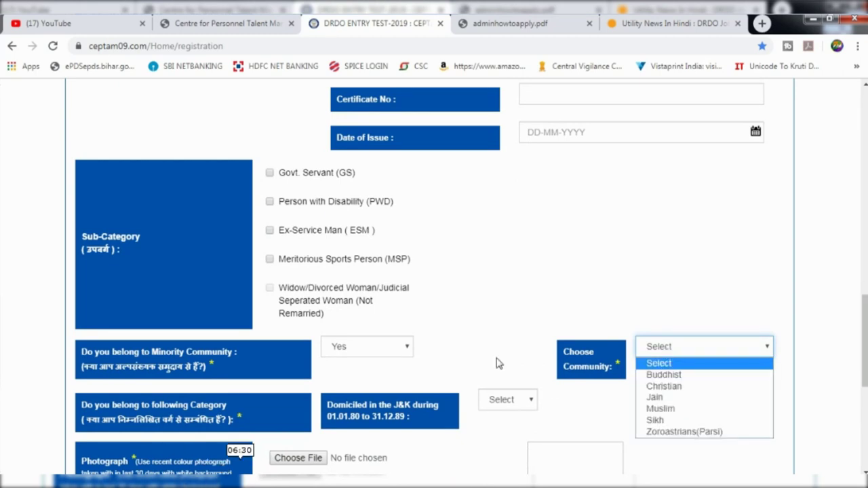
left_click(347, 347)
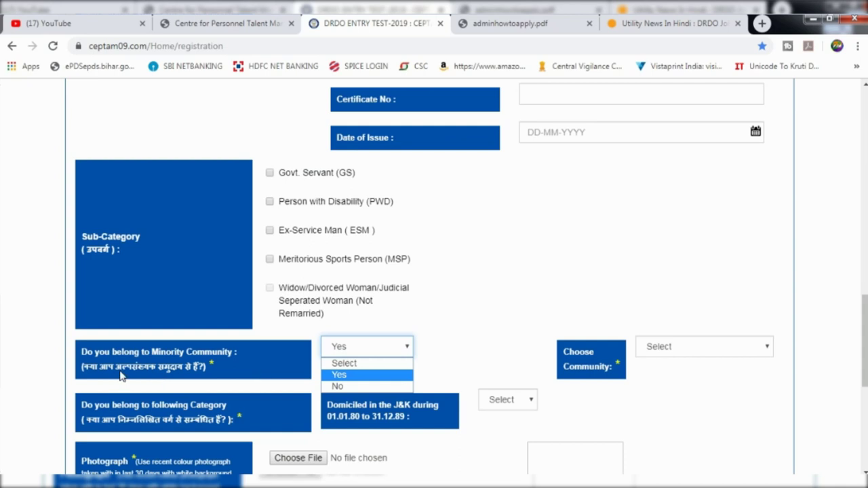
left_click(338, 377)
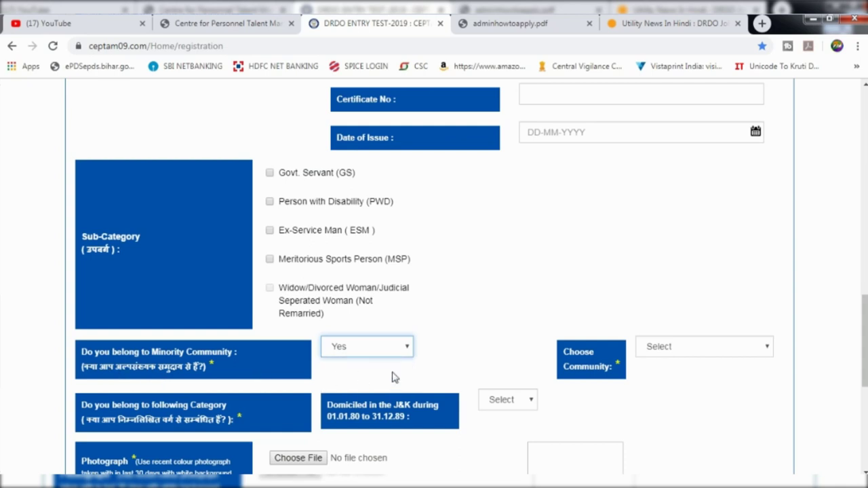
left_click(646, 346)
left_click(660, 409)
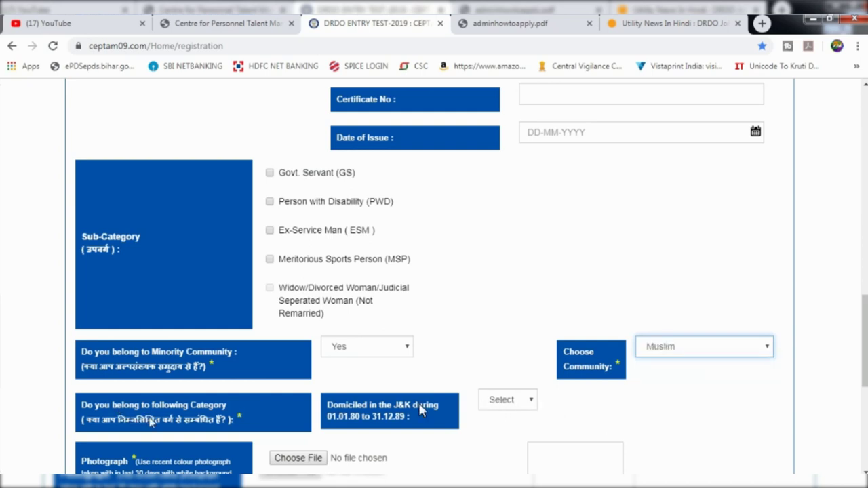
Answer No to the J&K domicile (1980–89) question
key("Tab")
key("alt+Down")
key("Down")
key("Down")
key("Up")
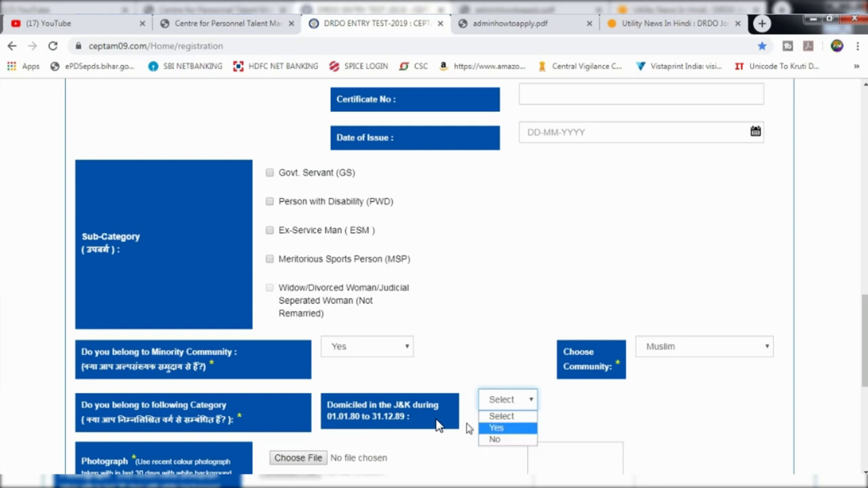
left_click(495, 439)
scroll(494, 441, "down", 1)
scroll(494, 440, "down", 2)
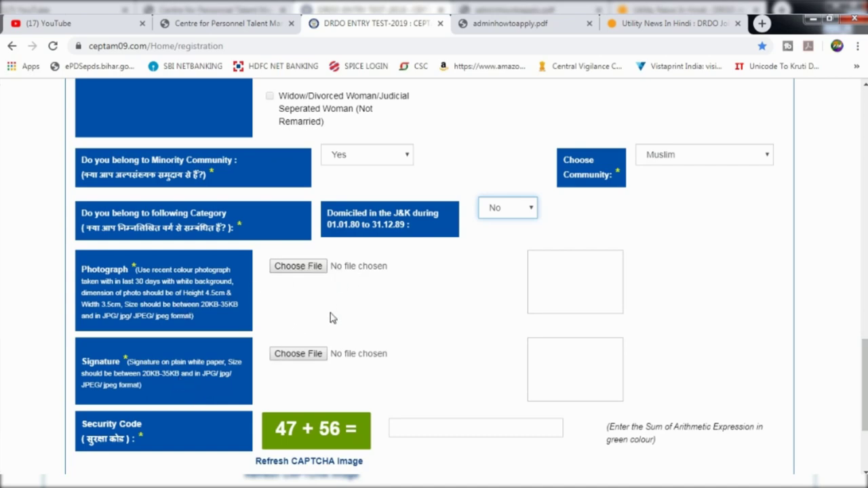
scroll(332, 318, "down", 1)
Fill in the Security Code answer field
left_click(441, 366)
type("47")
key("Tab")
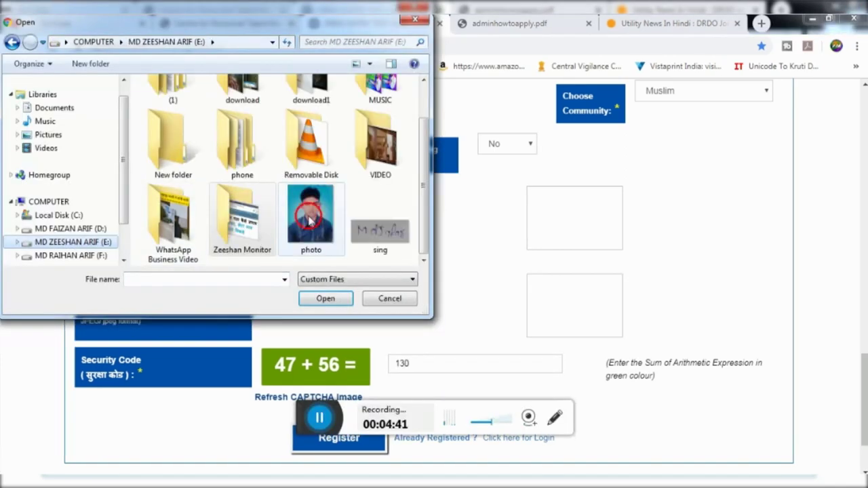
Attach photo.jpg as the photograph and sing.jpg as the signature
double_click(316, 217)
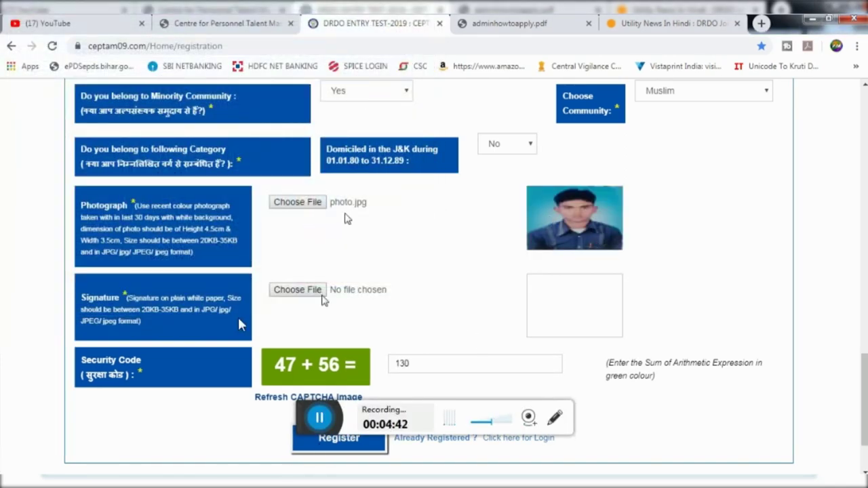
left_click(284, 292)
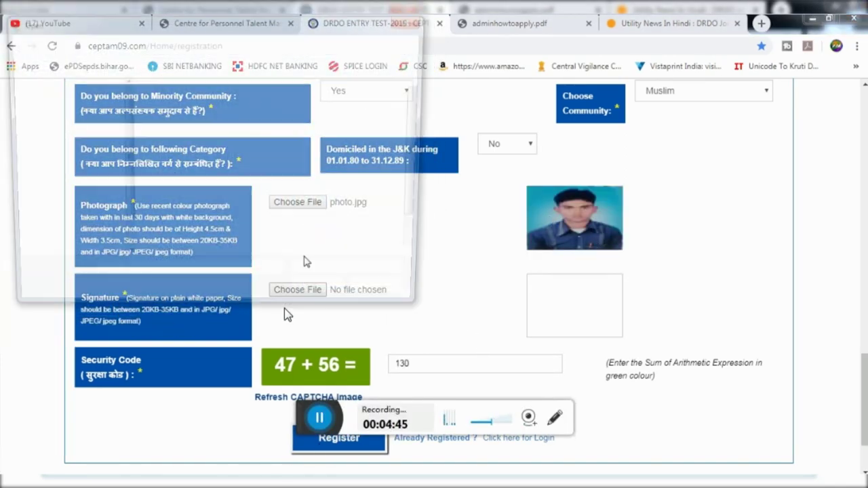
left_click(311, 250)
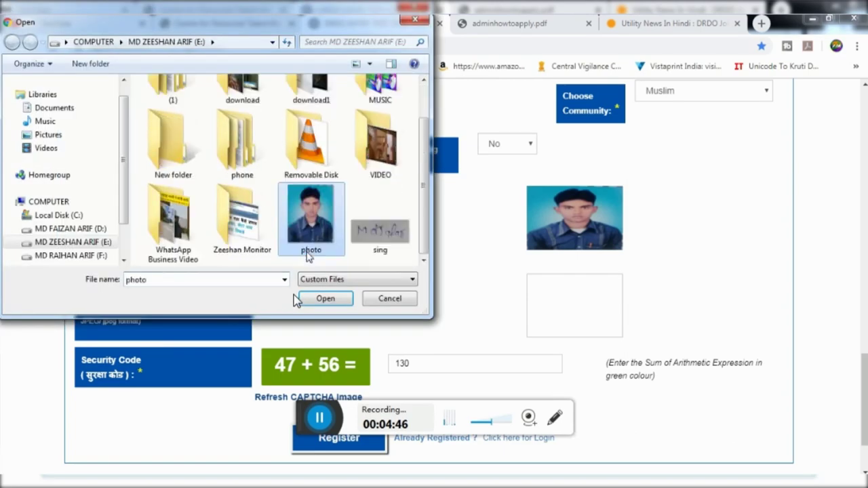
left_click(375, 237)
double_click(375, 238)
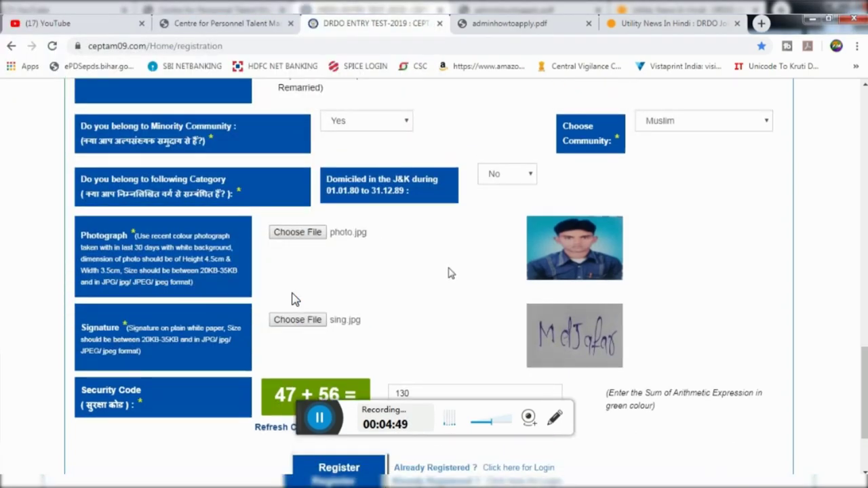
scroll(451, 273, "up", 3)
scroll(451, 274, "down", 5)
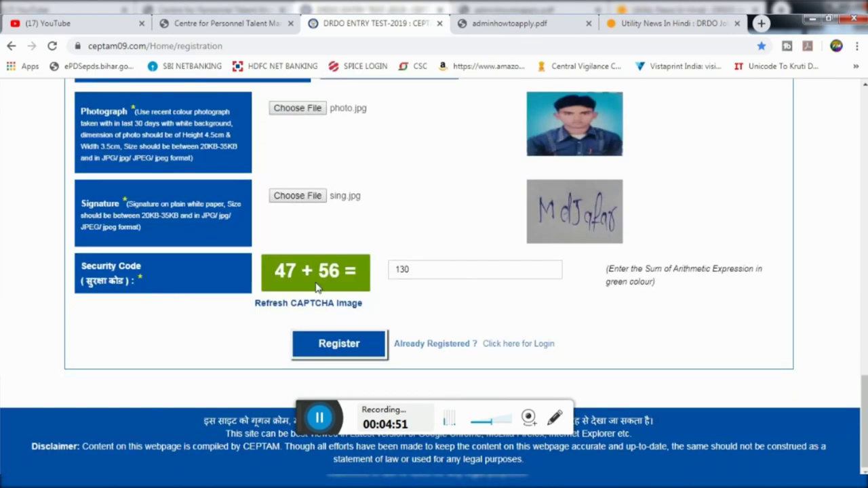
scroll(339, 282, "up", 15)
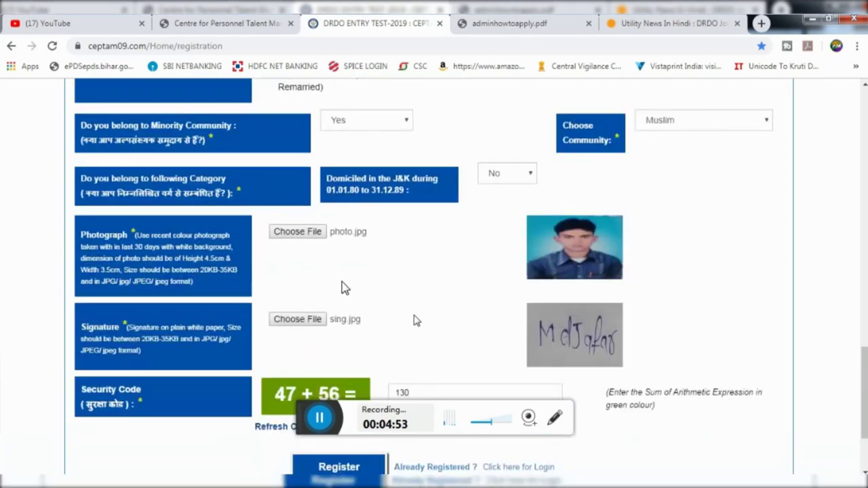
scroll(331, 274, "up", 2)
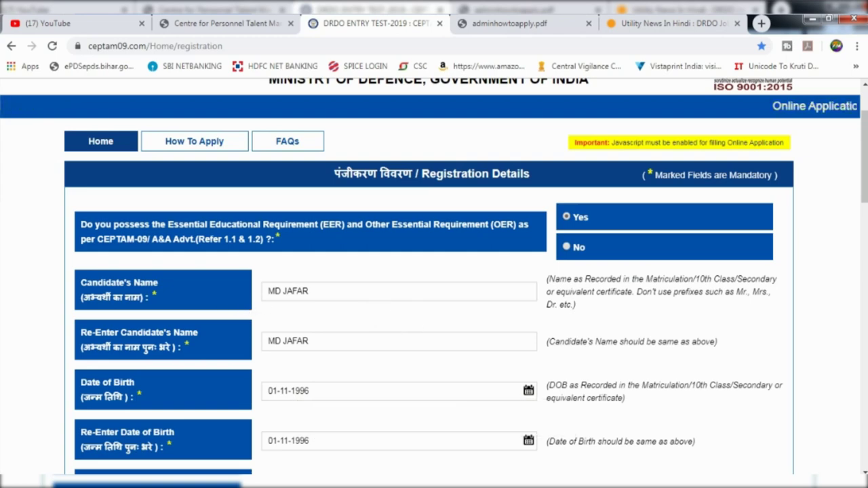
scroll(392, 330, "down", 1)
scroll(295, 389, "down", 2)
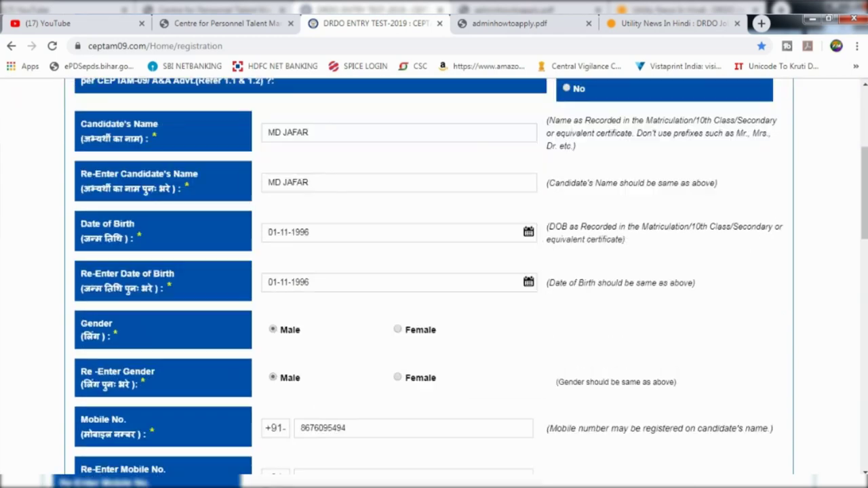
scroll(264, 402, "up", 2)
scroll(322, 410, "down", 2)
scroll(322, 410, "down", 3)
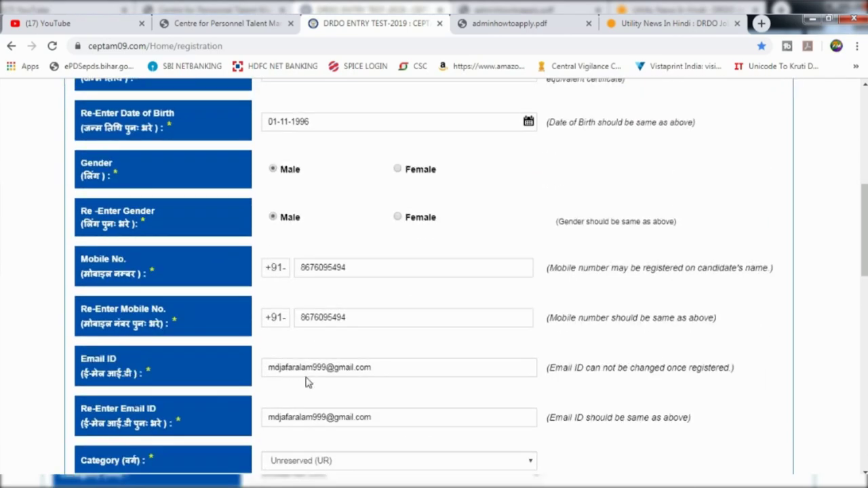
scroll(470, 407, "down", 1)
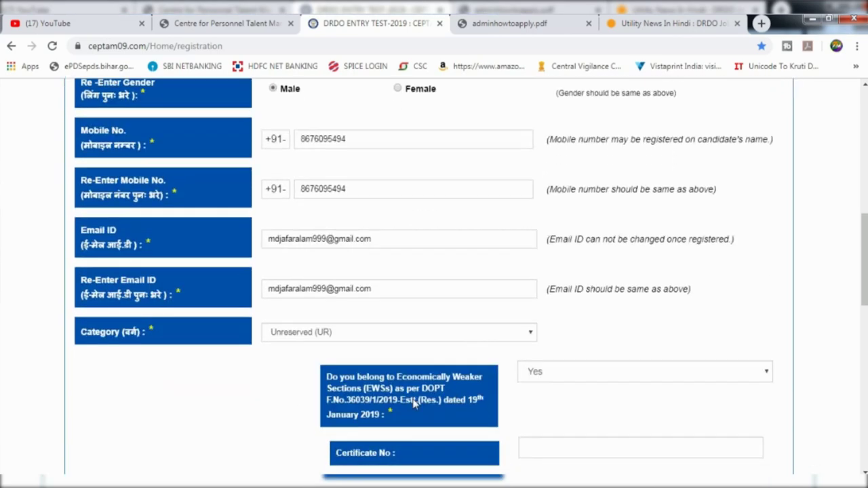
scroll(415, 402, "down", 1)
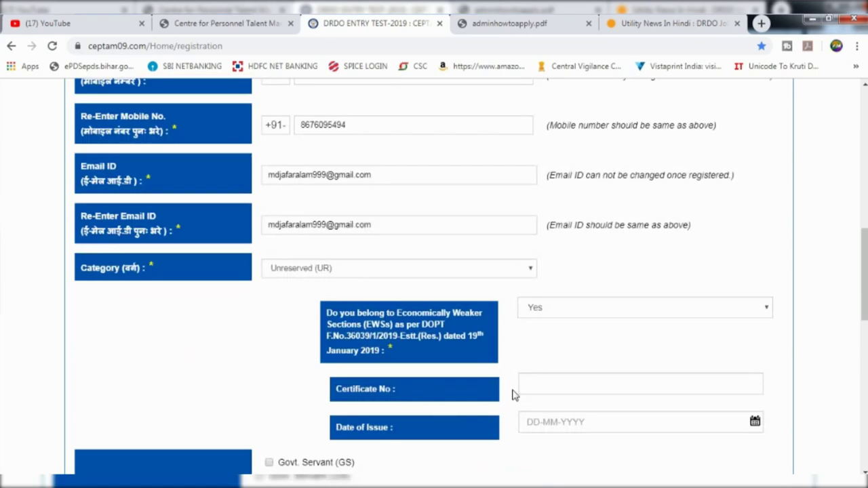
scroll(535, 397, "down", 1)
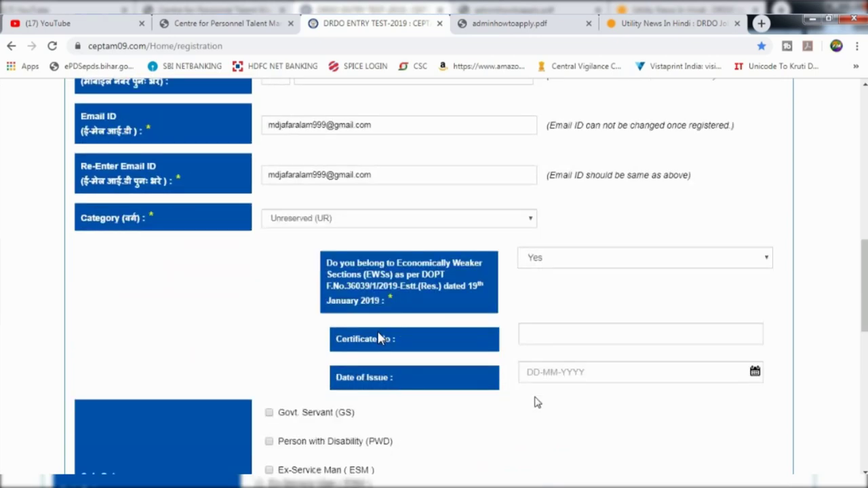
scroll(535, 397, "up", 1)
scroll(400, 332, "down", 1)
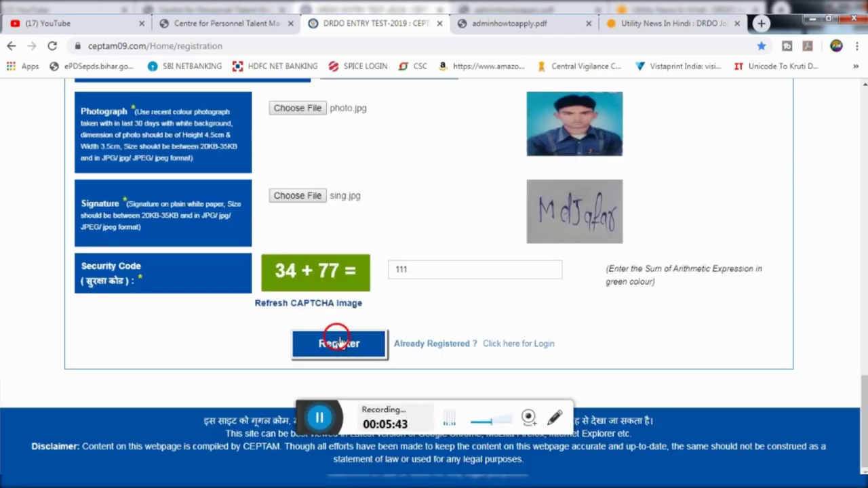
Register and confirm the save, then select the generated password in the success message
left_click(336, 339)
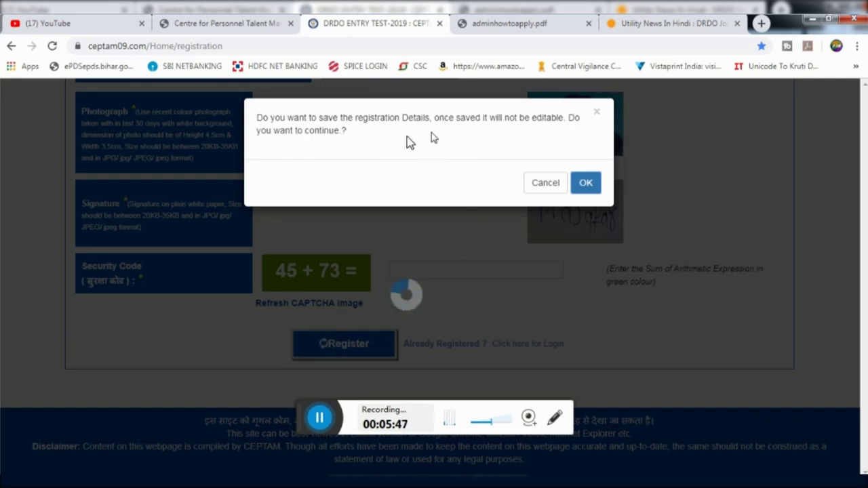
left_click(586, 182)
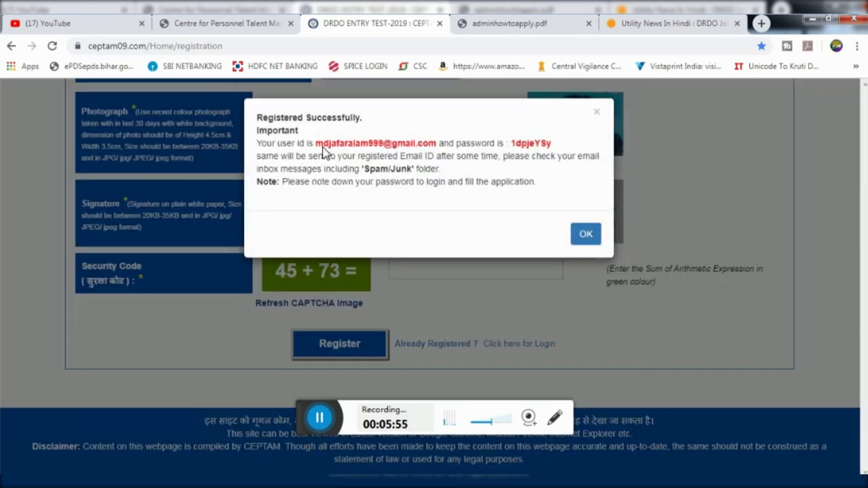
left_click_drag(316, 144, 510, 145)
key("ctrl+c")
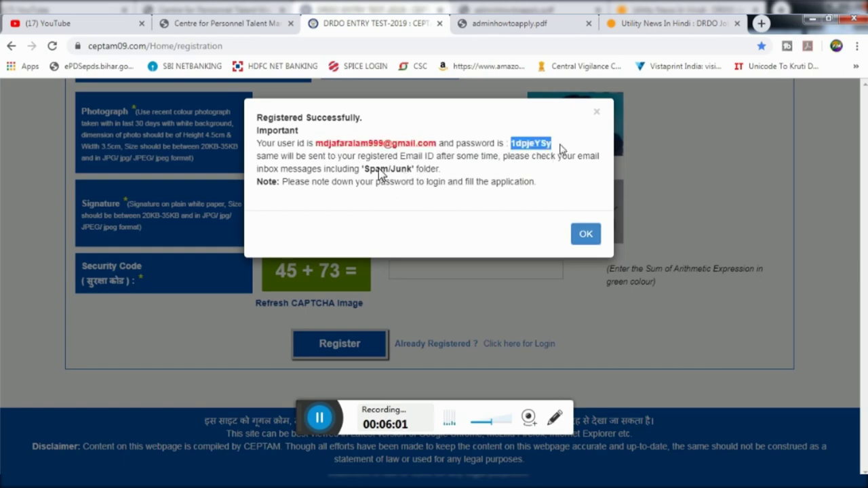
Paste the copied password into a new tab to check it, then reload the DRDO portal
left_click(760, 24)
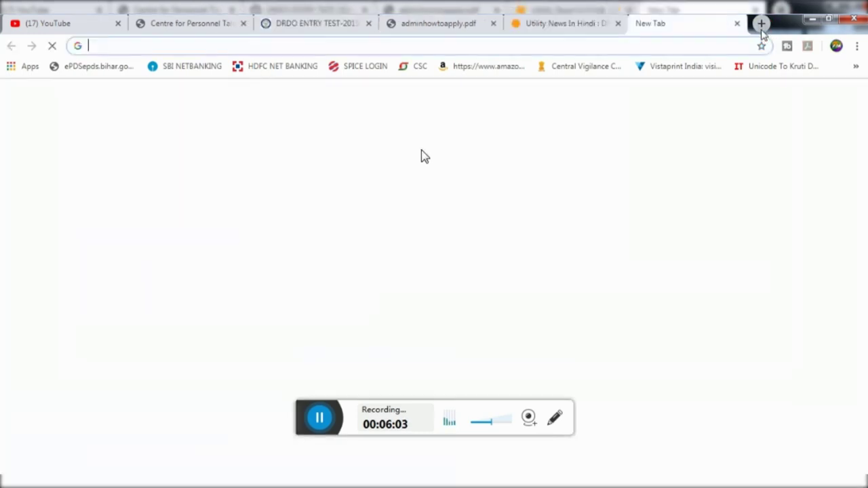
key("ctrl+v")
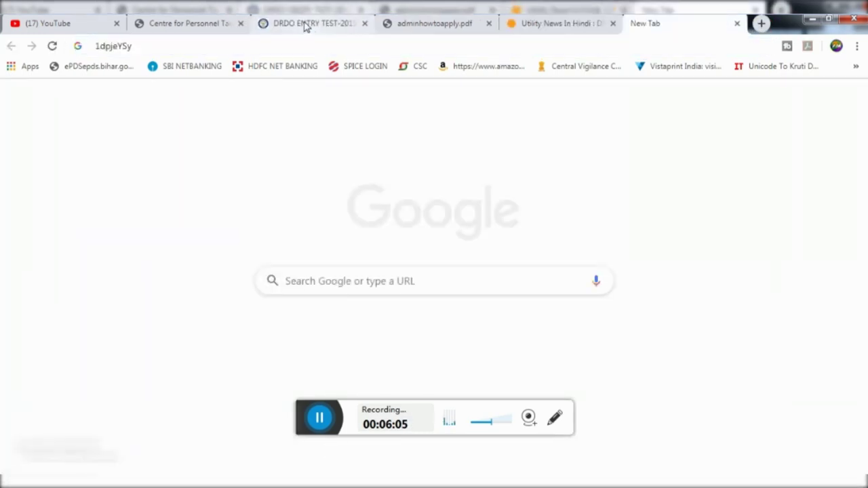
left_click(305, 24)
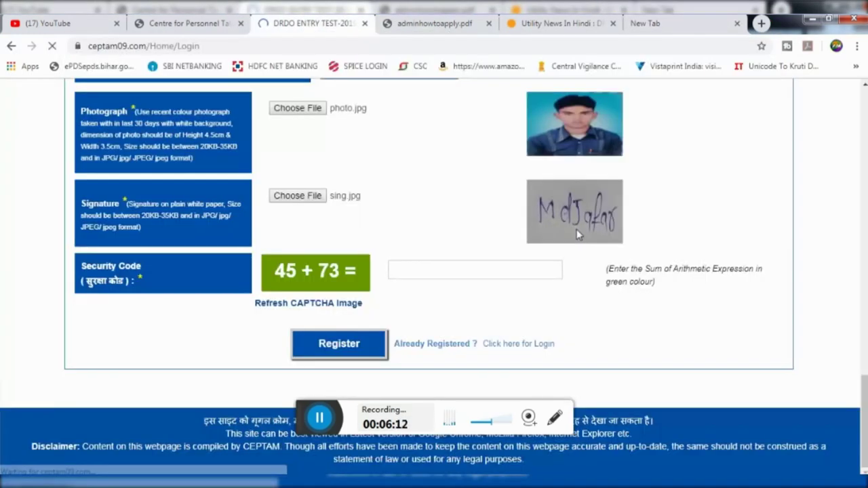
key("F5")
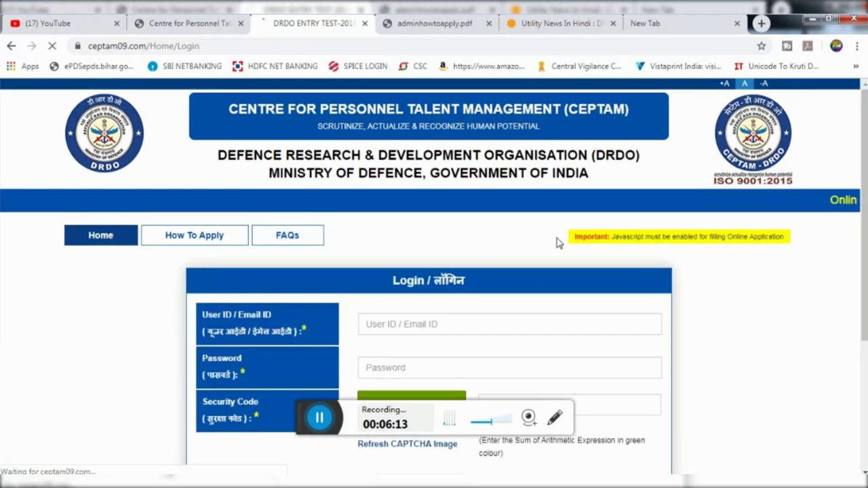
Attempt login with the registered e-mail as user ID, which is rejected as invalid
scroll(550, 247, "down", 1)
left_click(380, 261)
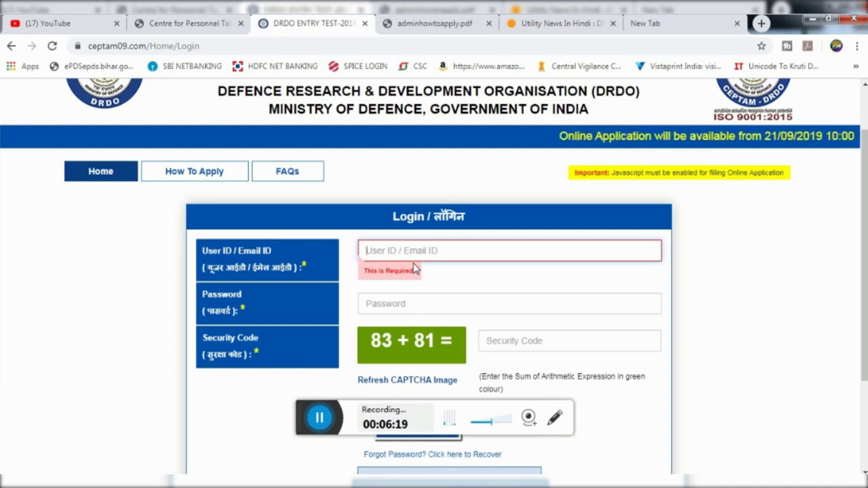
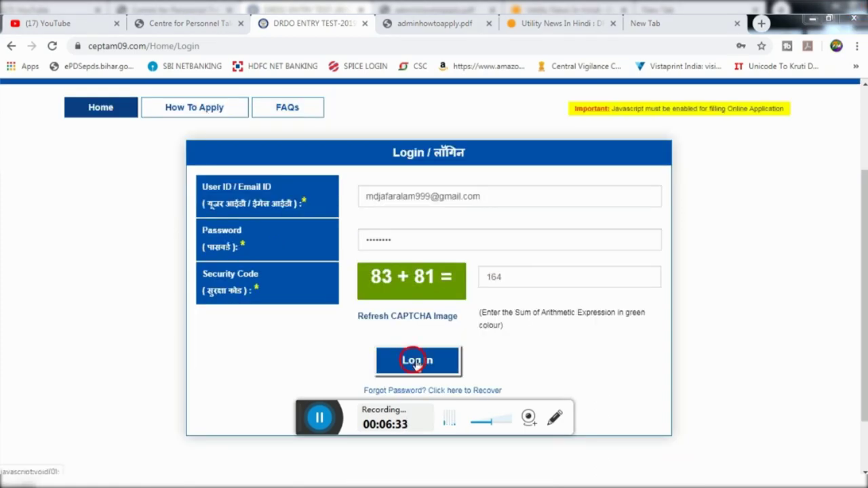
left_click(414, 361)
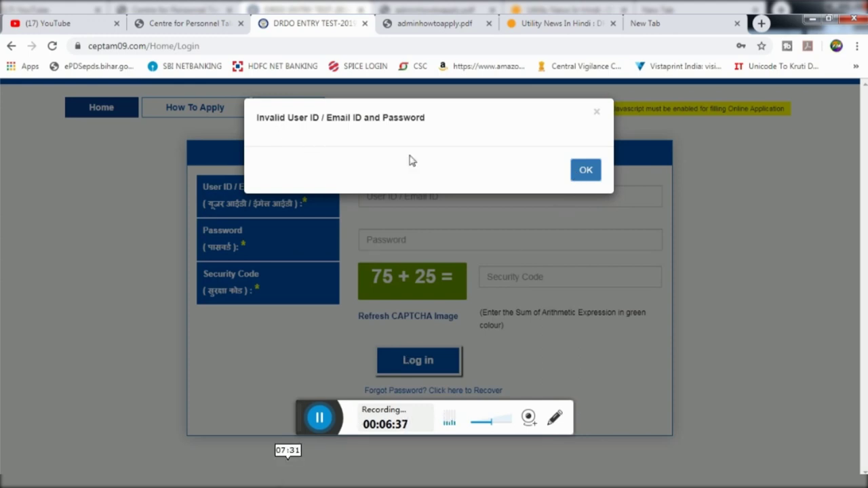
Dismiss the invalid-login alert and save-password bubble, then start a New Application
left_click(585, 171)
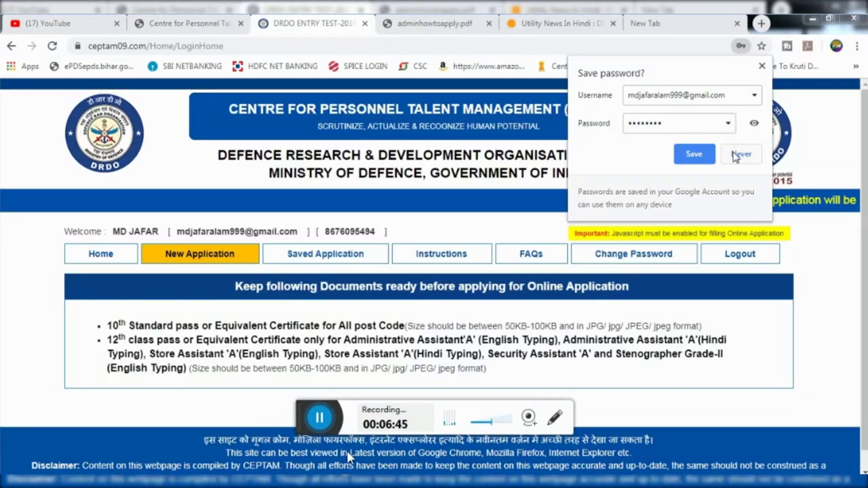
left_click(702, 156)
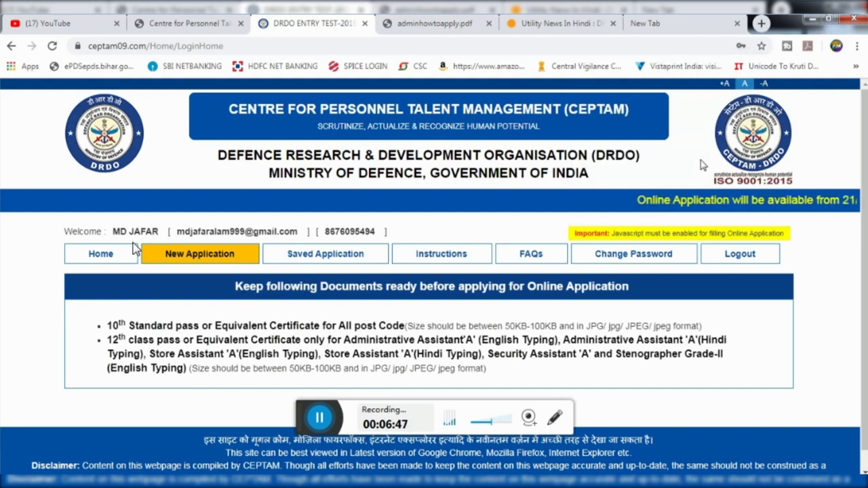
scroll(248, 243, "down", 1)
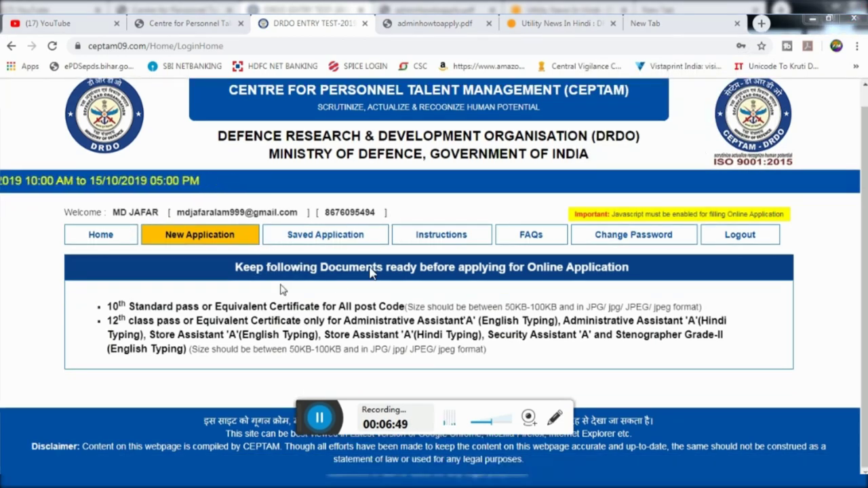
left_click(190, 236)
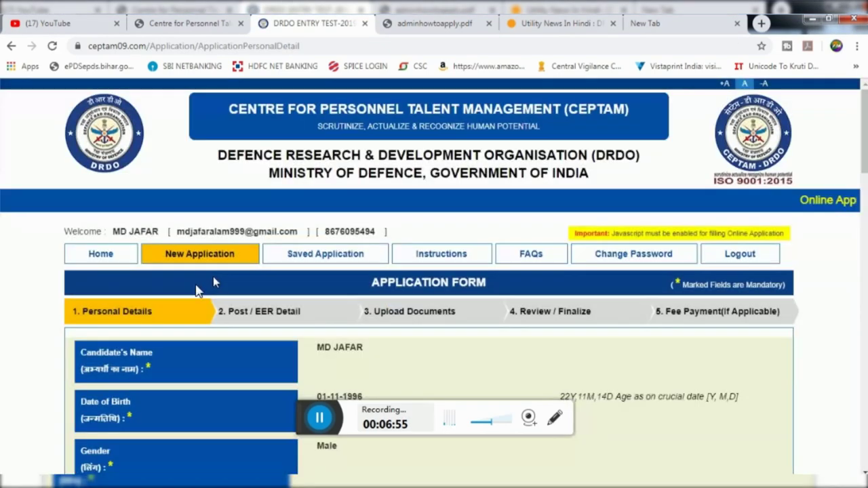
Keep Aadhaar Card as the ID Type in the Identity Proof section
scroll(213, 282, "down", 1)
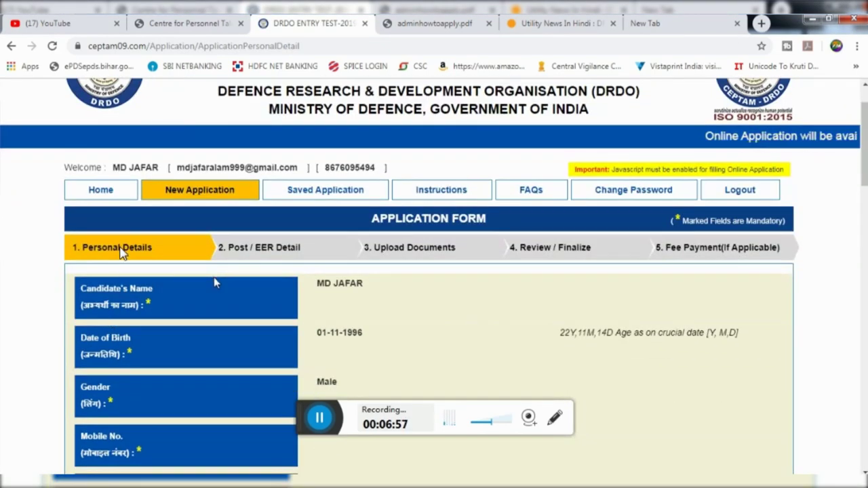
left_click(197, 192)
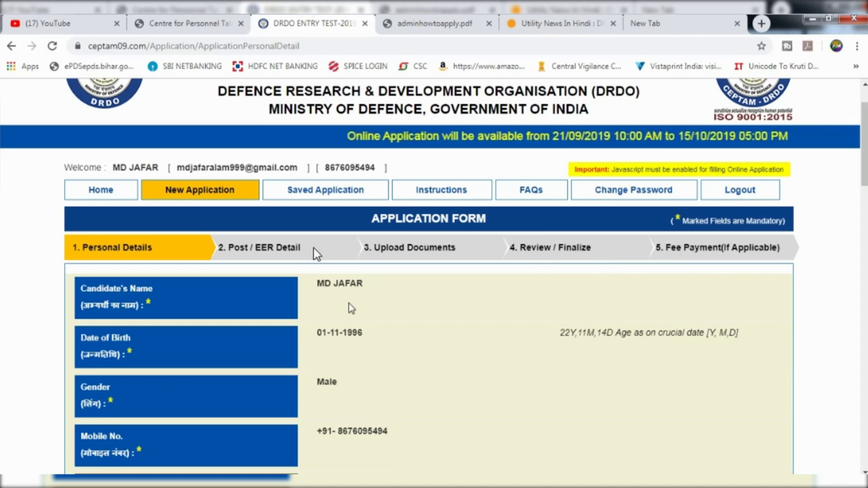
scroll(345, 314, "down", 1)
scroll(346, 314, "down", 2)
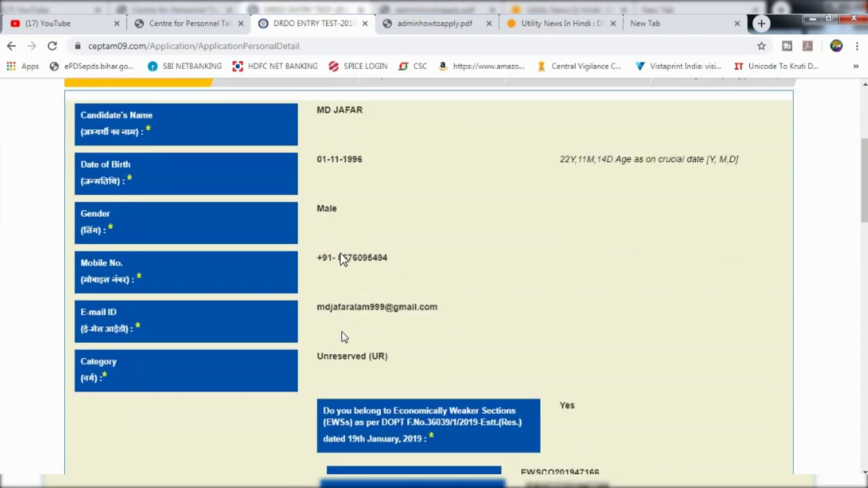
scroll(360, 265, "down", 1)
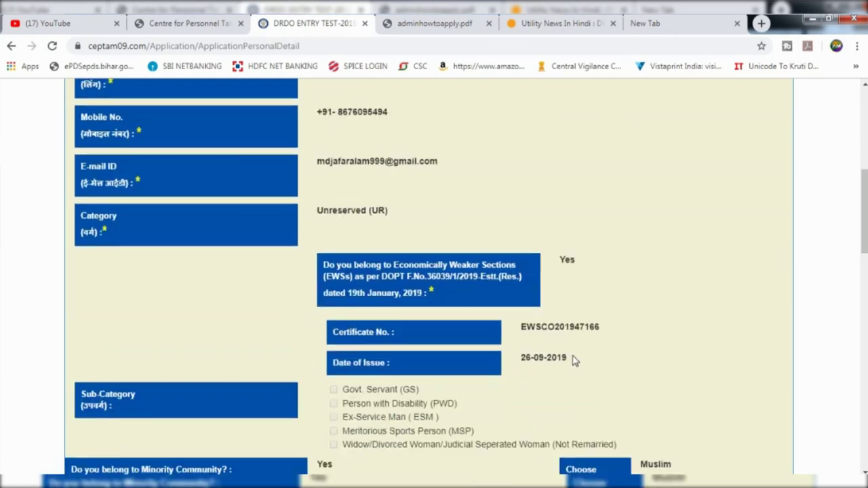
scroll(580, 355, "down", 2)
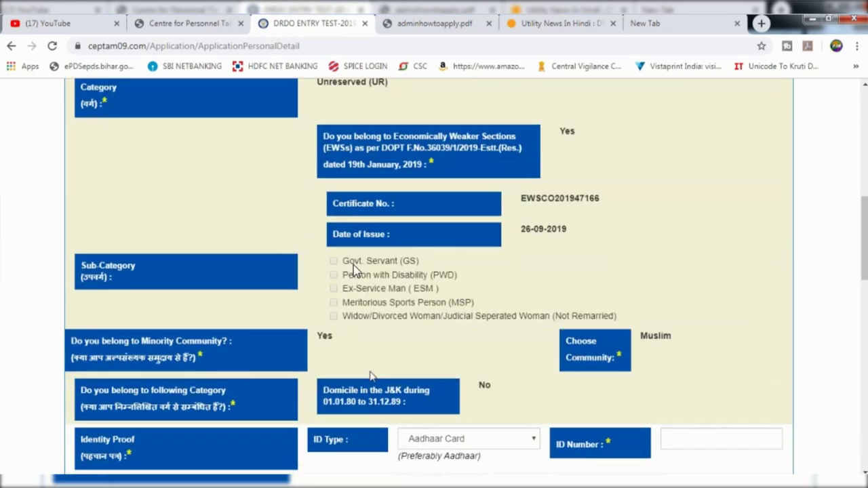
scroll(535, 344, "down", 1)
scroll(569, 363, "down", 1)
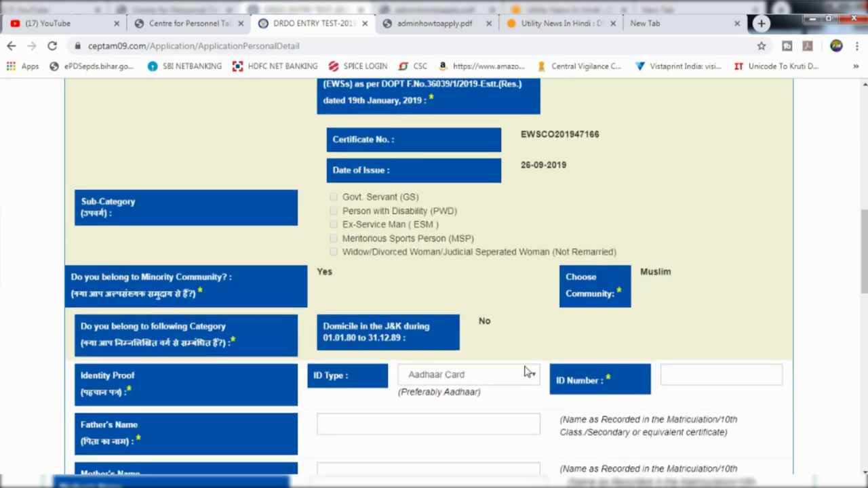
left_click(446, 377)
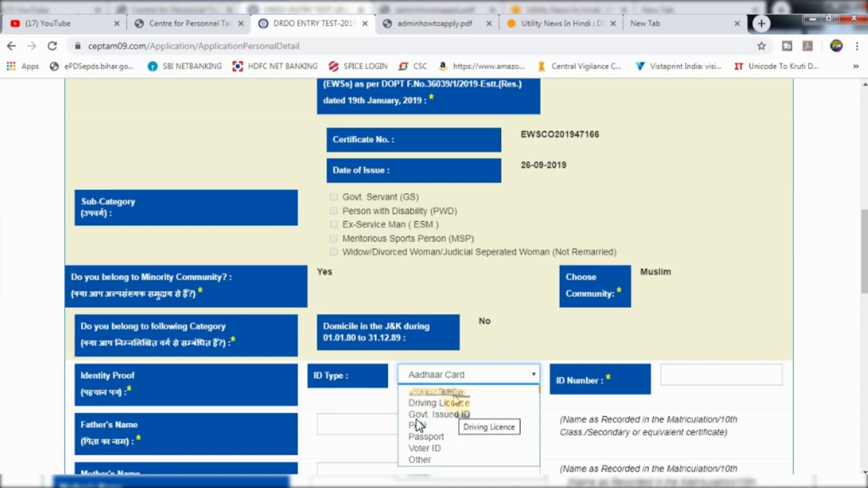
key("Escape")
scroll(434, 394, "down", 1)
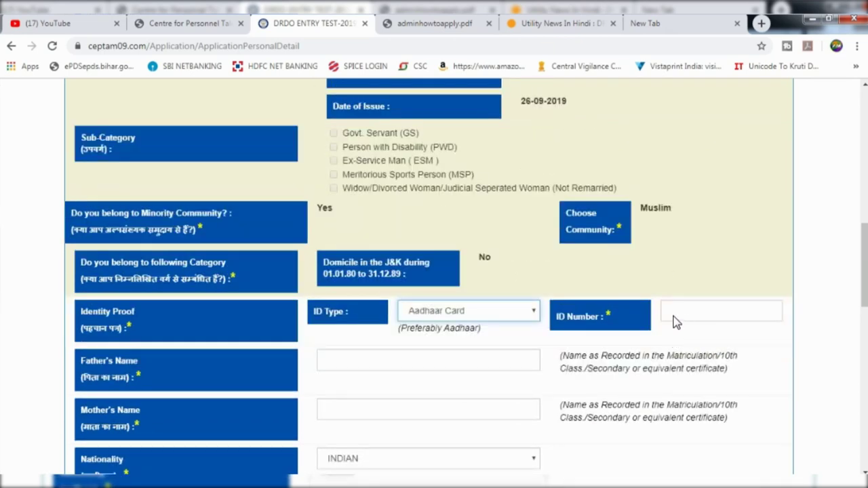
Fill in the Aadhaar ID number, the father's name and the mother's name
left_click(675, 323)
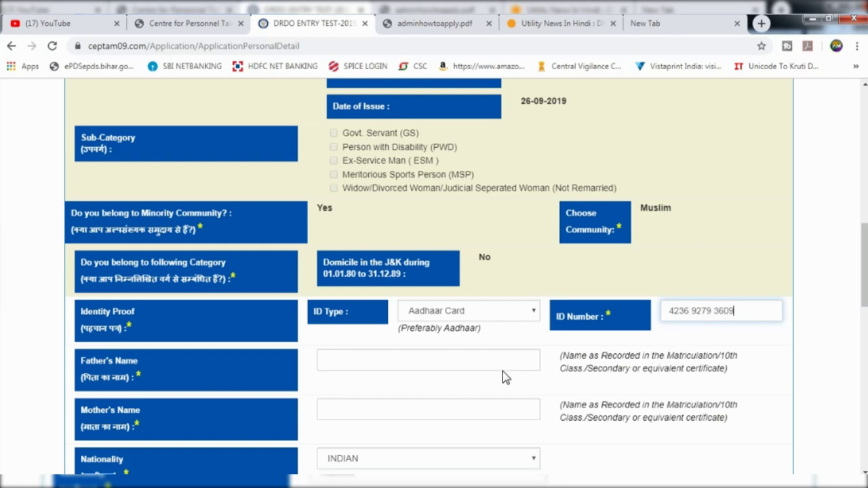
scroll(503, 377, "down", 2)
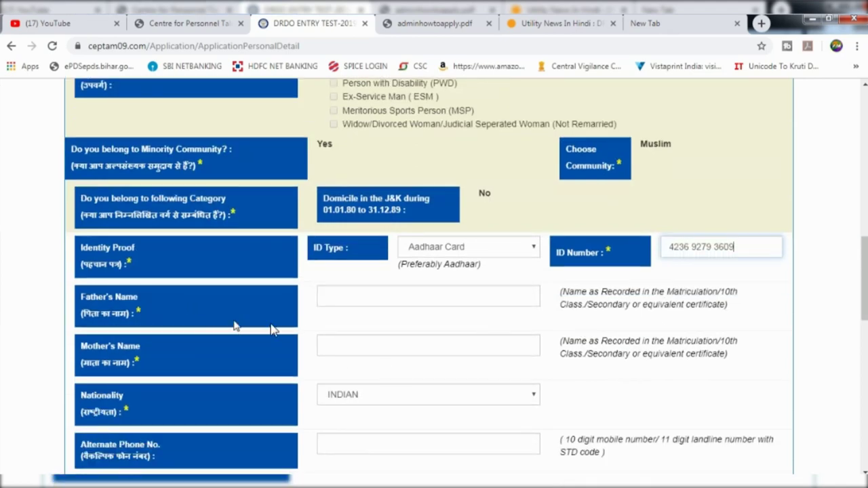
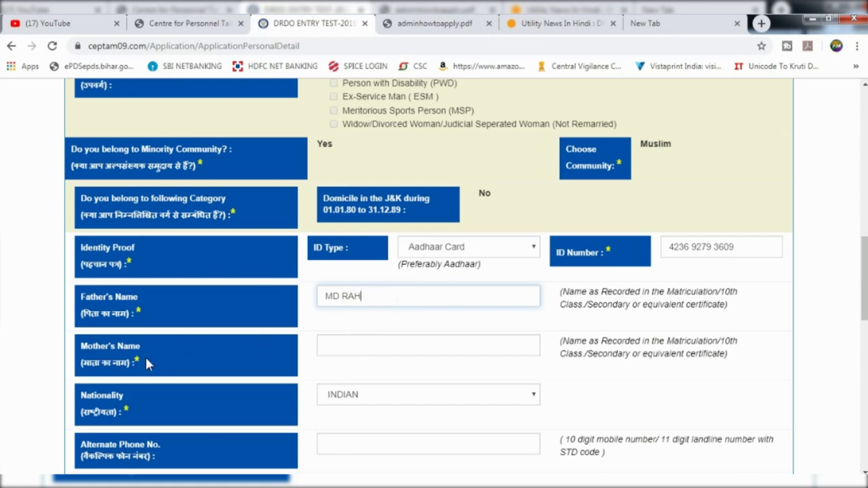
left_click(378, 347)
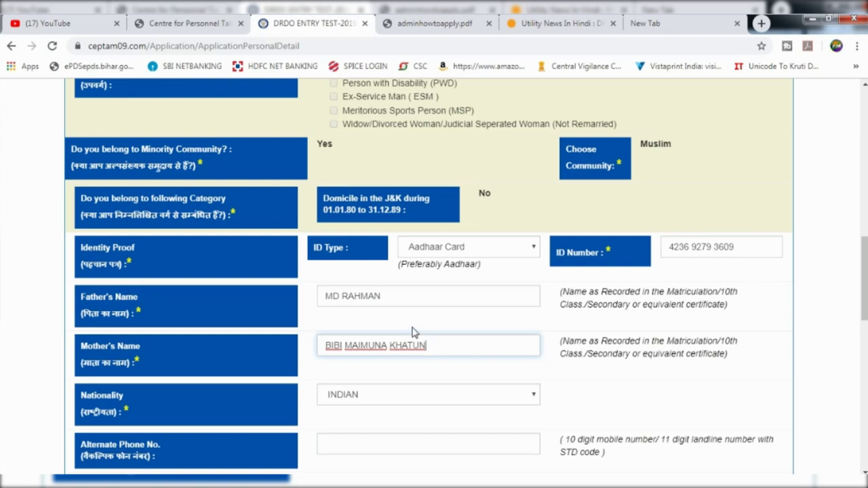
left_click(417, 329)
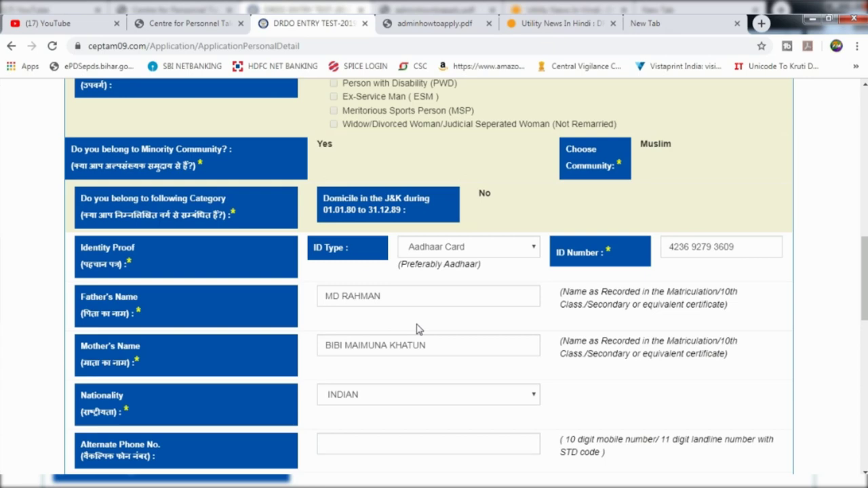
scroll(416, 329, "down", 1)
left_click(408, 335)
Keep nationality as INDIAN and enter height 6 and weight 45
left_click(408, 343)
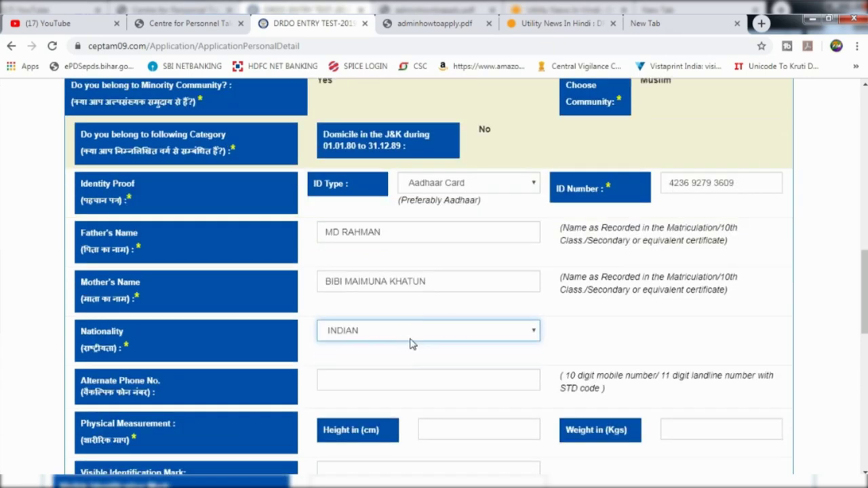
left_click(409, 339)
scroll(409, 343, "down", 1)
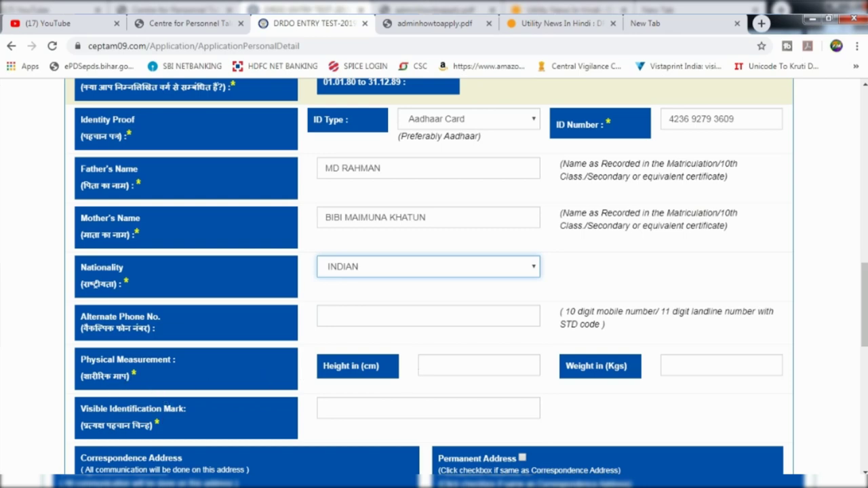
scroll(709, 311, "down", 1)
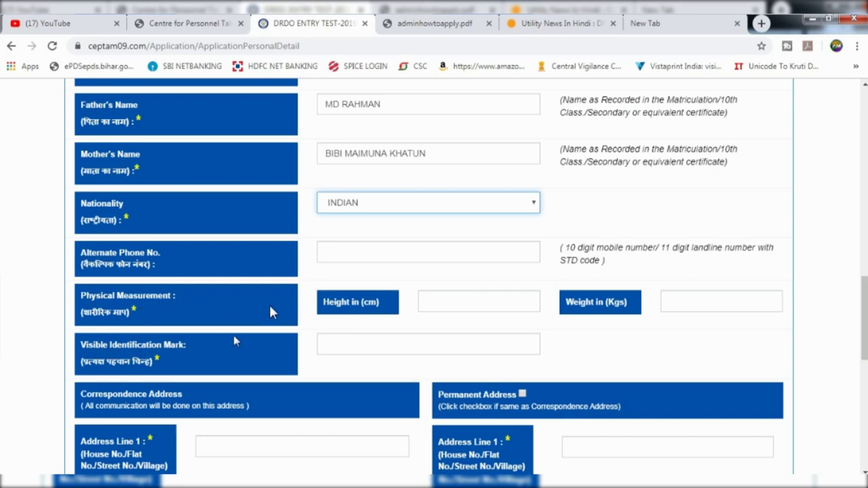
left_click(529, 344)
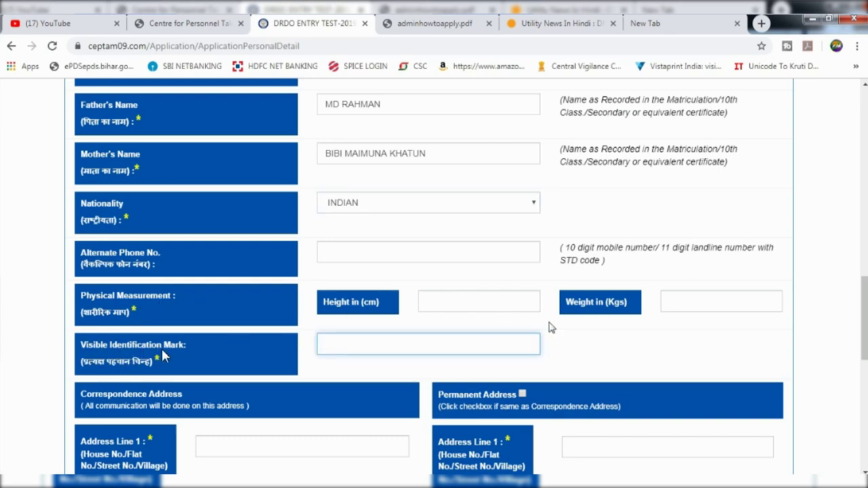
key("shift+Tab")
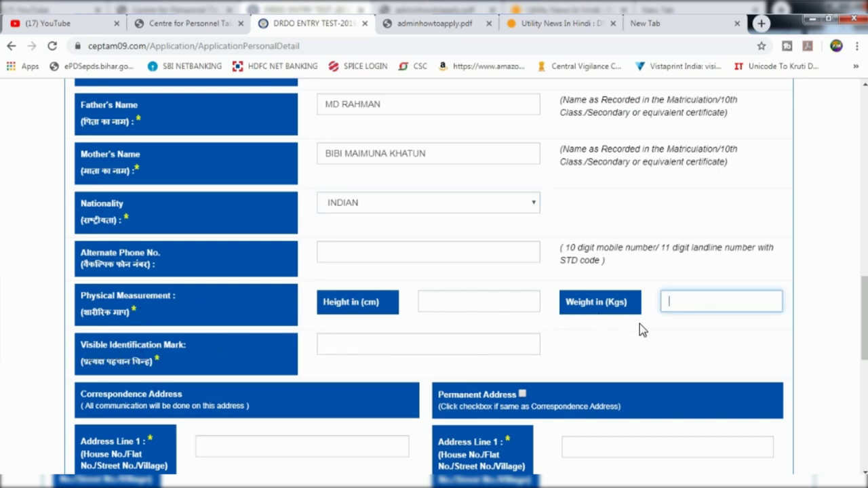
type("45")
key("shift+Tab")
type("6")
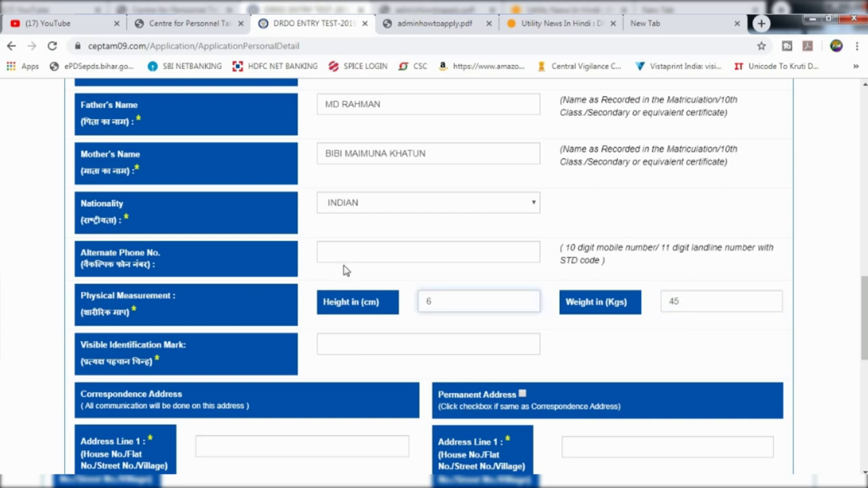
scroll(425, 352, "down", 1)
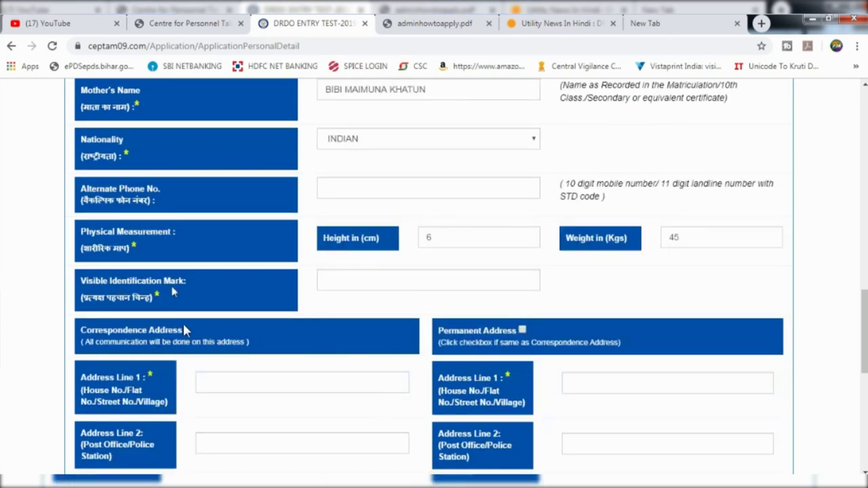
left_click(337, 288)
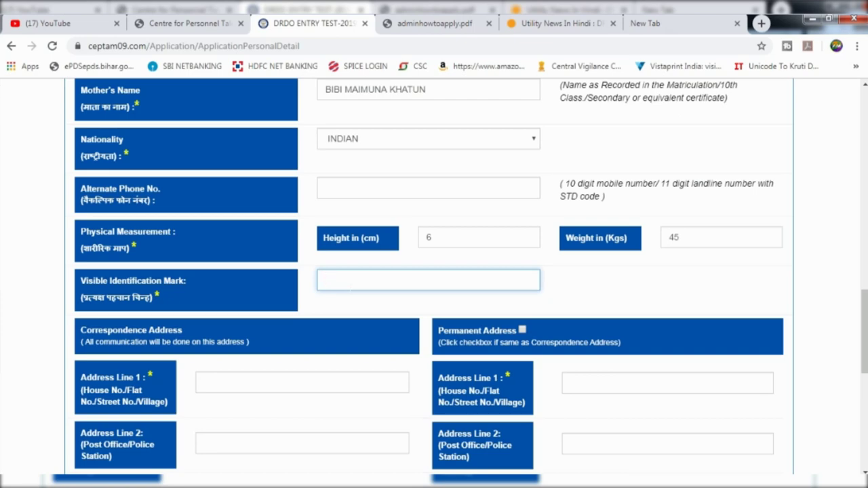
Make the permanent address the same as the correspondence address and choose the correspondence State
scroll(343, 296, "down", 1)
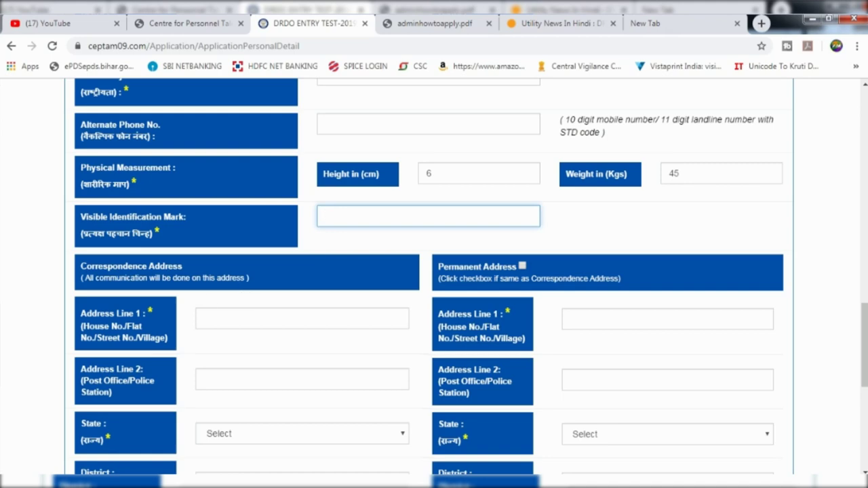
scroll(429, 276, "down", 1)
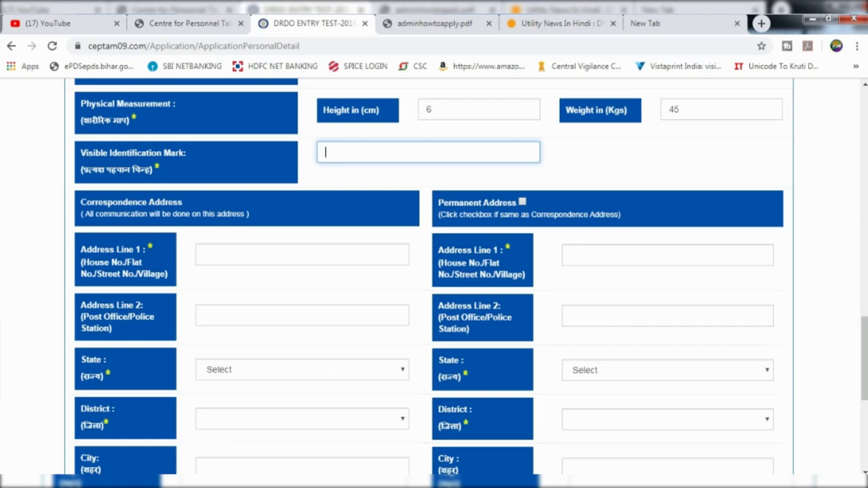
left_click(522, 203)
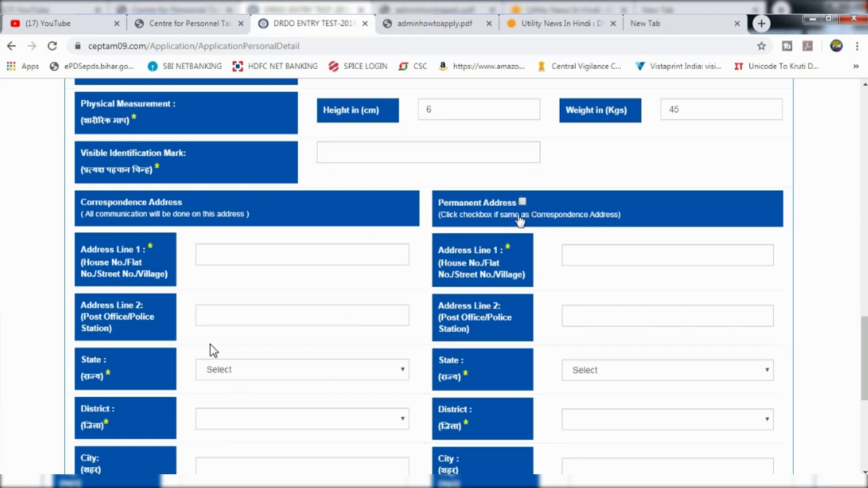
scroll(271, 344, "down", 1)
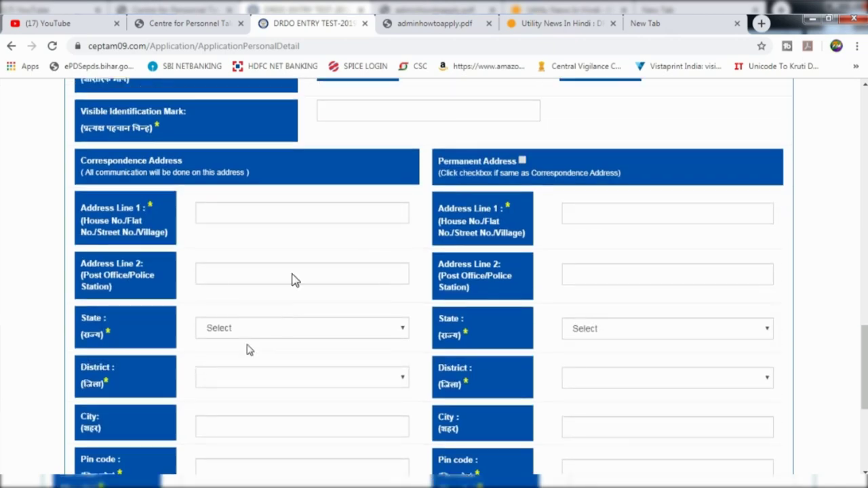
left_click(230, 307)
left_click(231, 306)
left_click(228, 309)
scroll(318, 324, "down", 1)
scroll(291, 348, "up", 1)
scroll(290, 383, "down", 1)
scroll(290, 378, "down", 1)
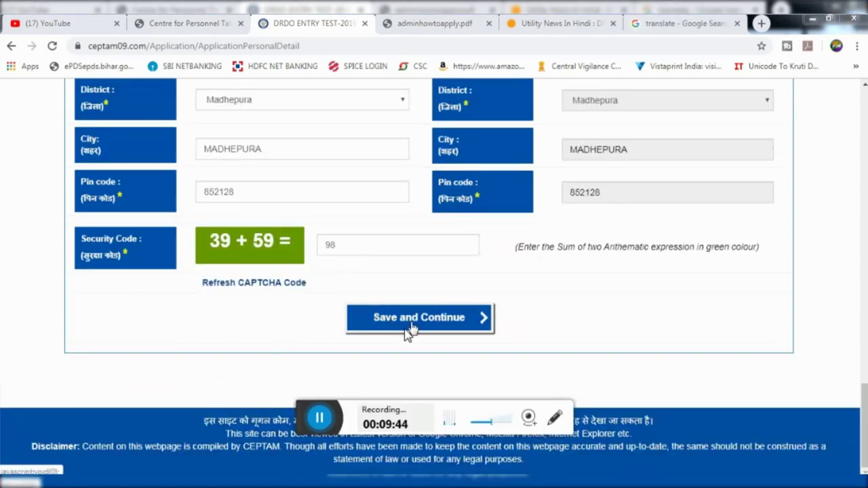
Save the personal details, view the Applying For Post list, then switch to the Dainik Bhaskar article
left_click(419, 318)
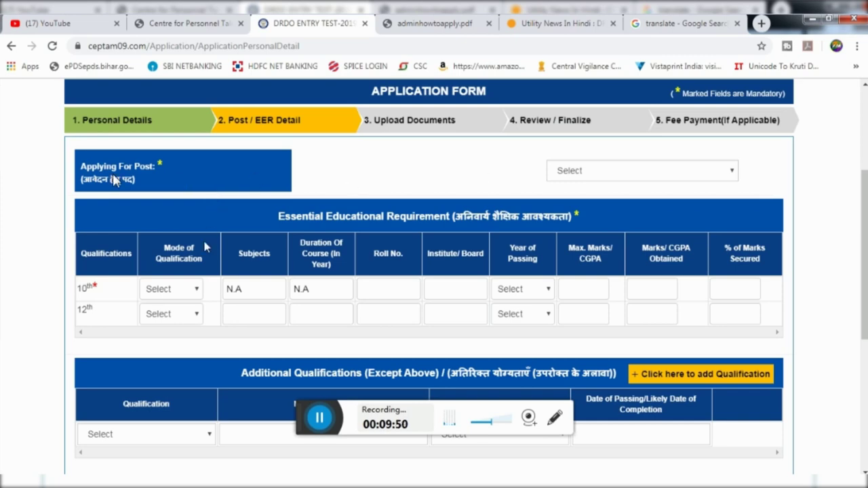
left_click(587, 173)
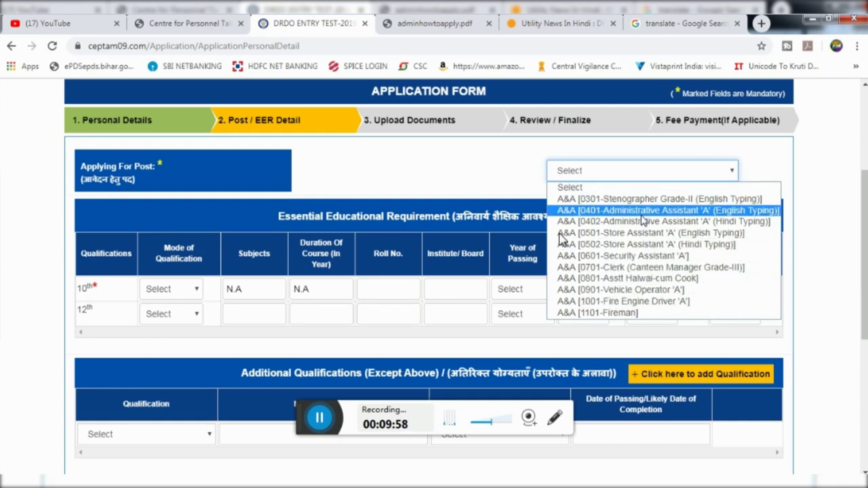
left_click(561, 23)
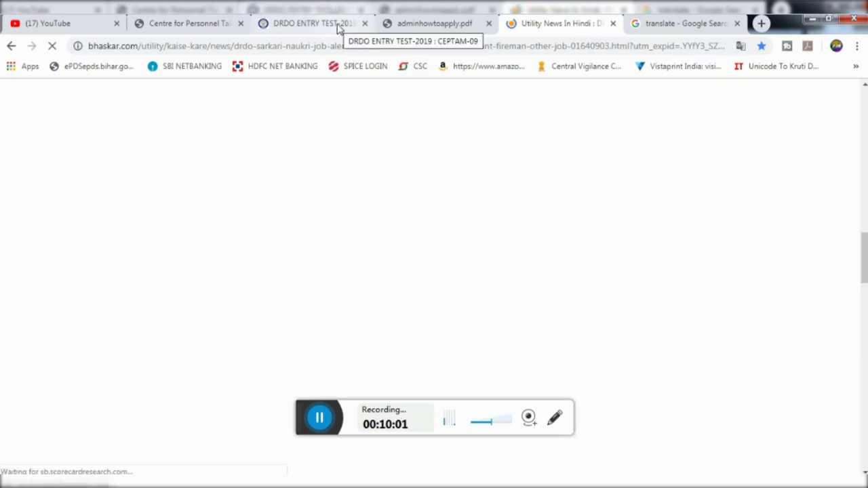
Scan the article's qualification table, noting the post in row 0402, then return to the DRDO form
scroll(434, 278, "down", 2)
scroll(417, 270, "down", 1)
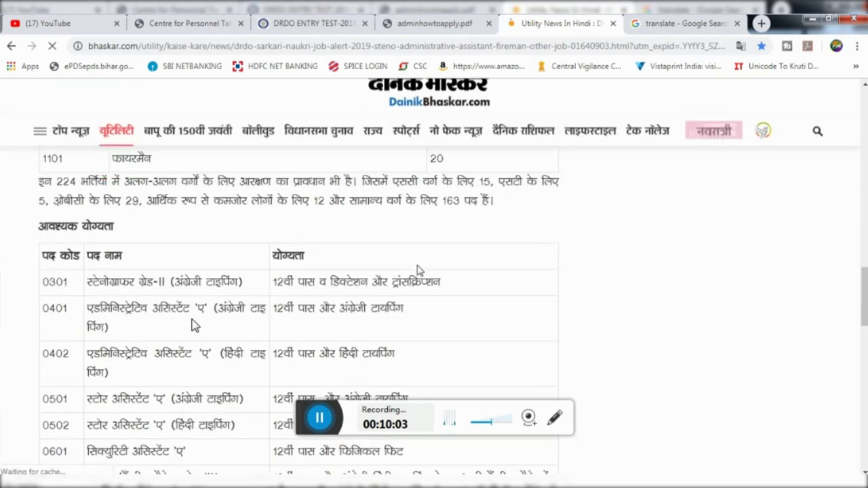
scroll(162, 331, "down", 1)
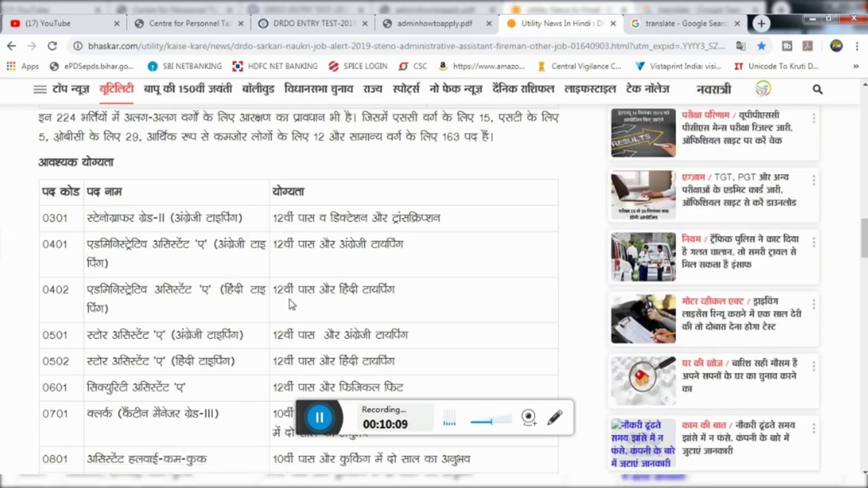
left_click_drag(89, 289, 156, 289)
left_click(156, 289)
left_click(434, 23)
left_click(309, 23)
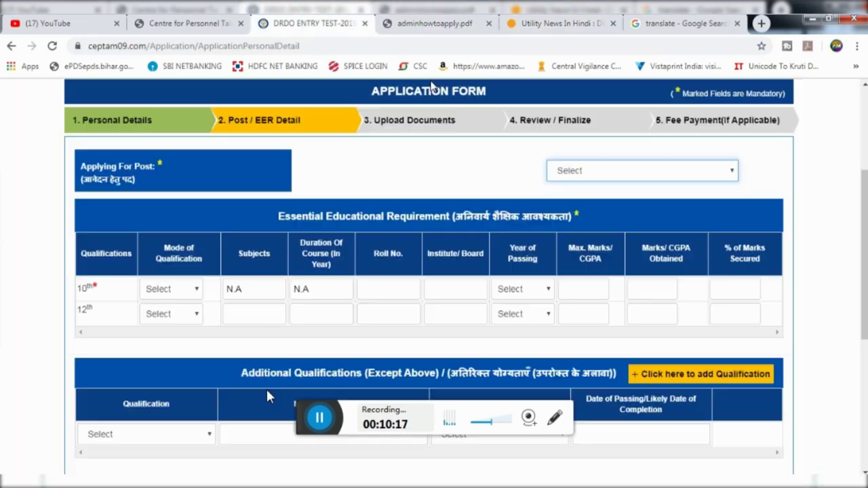
Browse the Applying For Post list without selecting, then return to the Dainik Bhaskar article
left_click(638, 175)
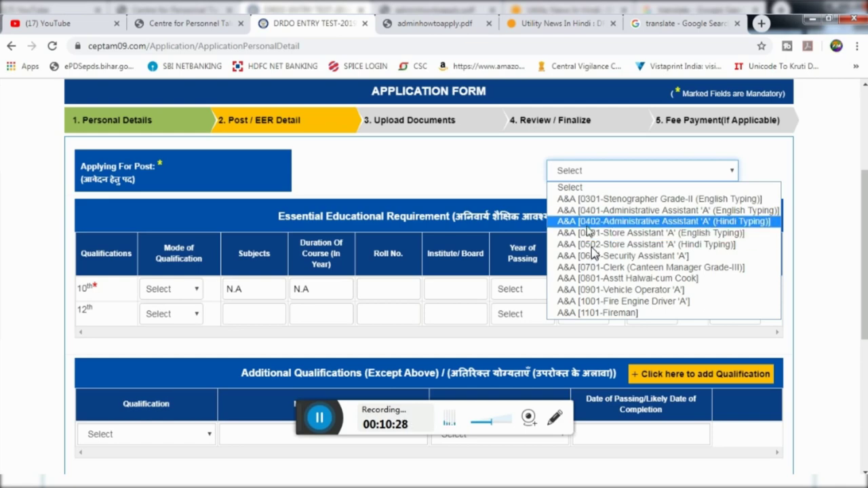
left_click(556, 23)
left_click(556, 23)
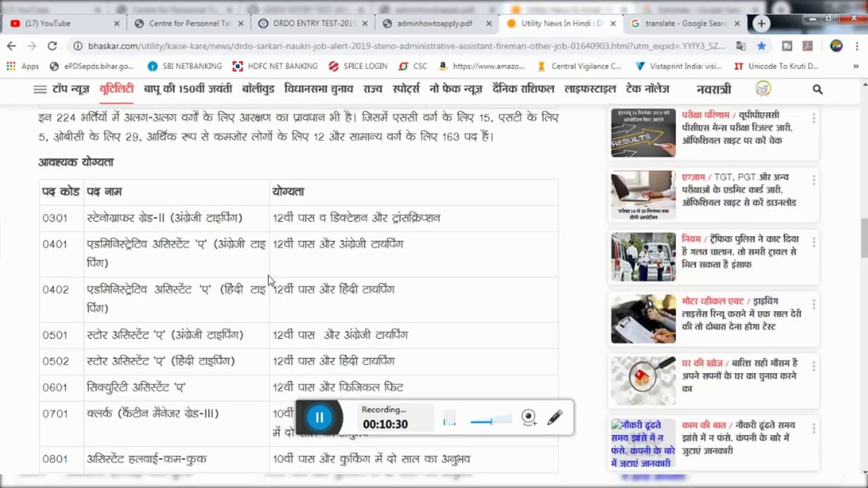
Locate post code 0502, Store Assistant 'A' (Hindi Typing), in the article's table, then return to the form
double_click(55, 289)
scroll(57, 304, "down", 2)
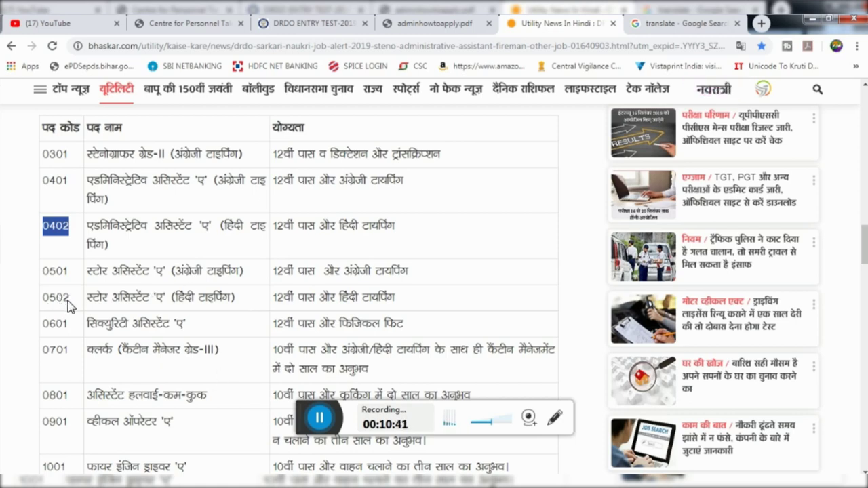
left_click(54, 305)
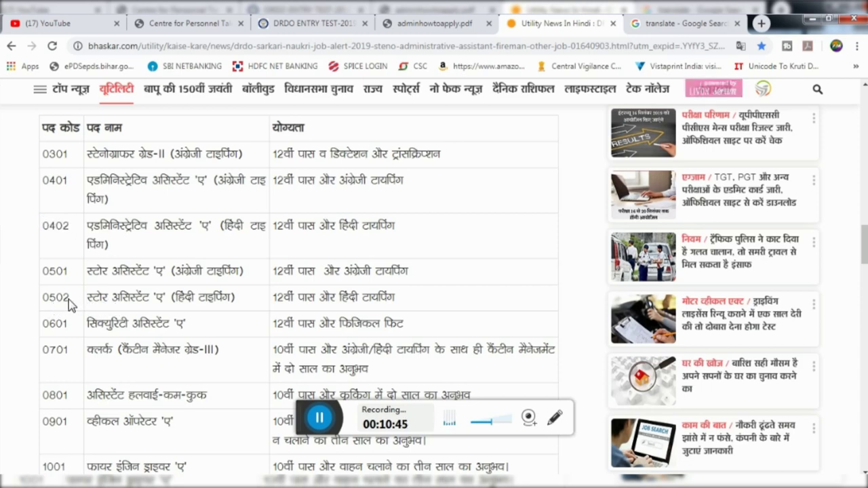
left_click_drag(68, 299, 103, 301)
left_click(93, 308)
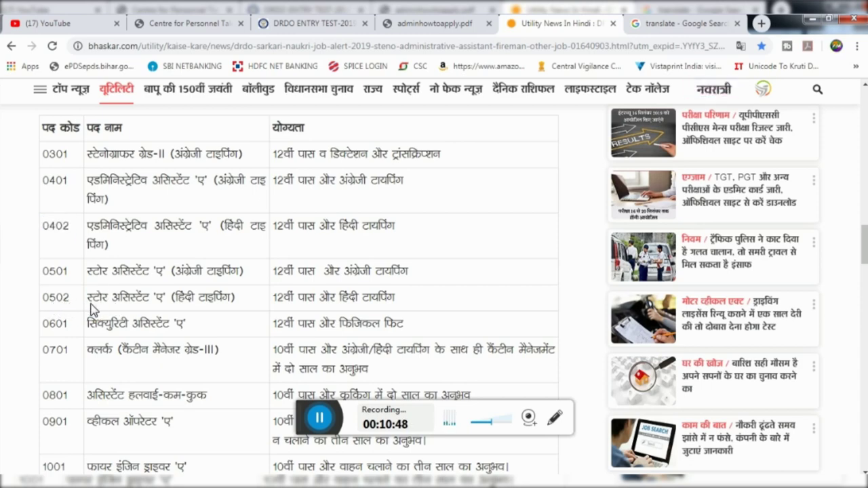
left_click_drag(82, 309, 49, 305)
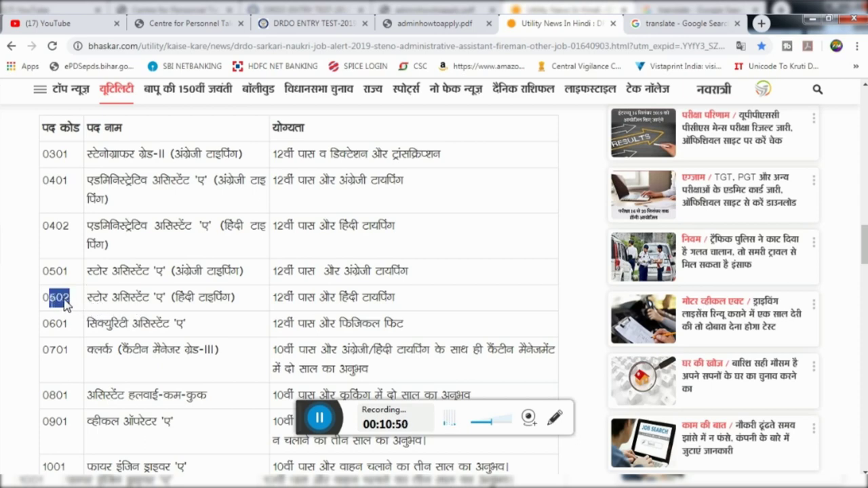
left_click(60, 310)
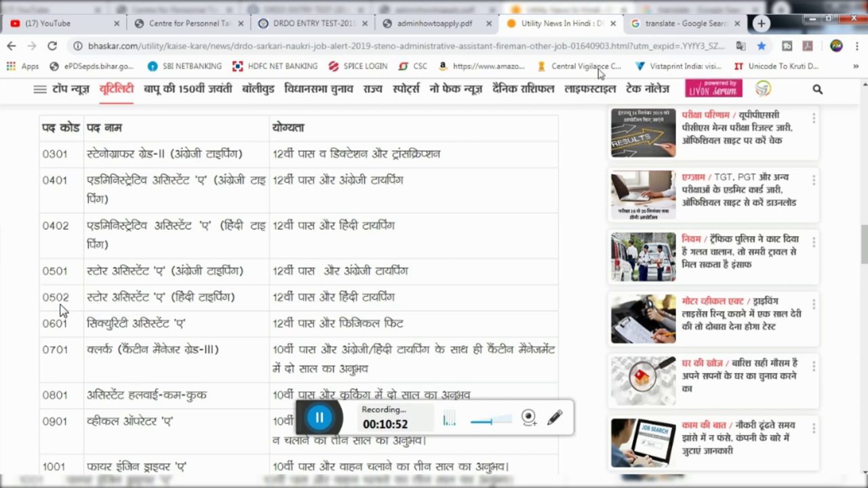
left_click(310, 24)
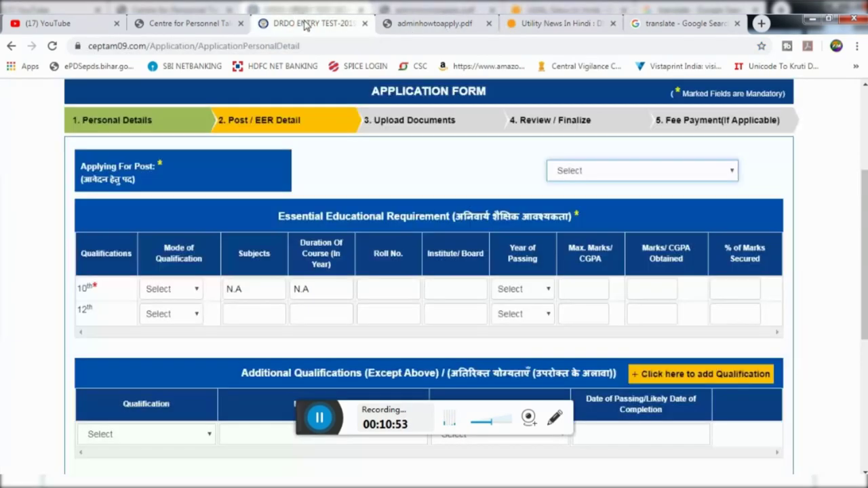
Select A&A [0502-Store Assistant 'A' (Hindi Typing)] as the post applied for and confirm it
left_click(609, 177)
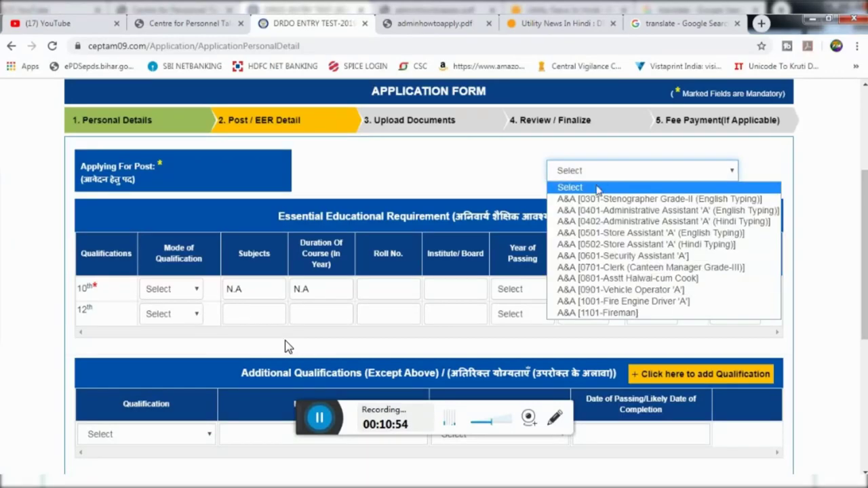
left_click(593, 245)
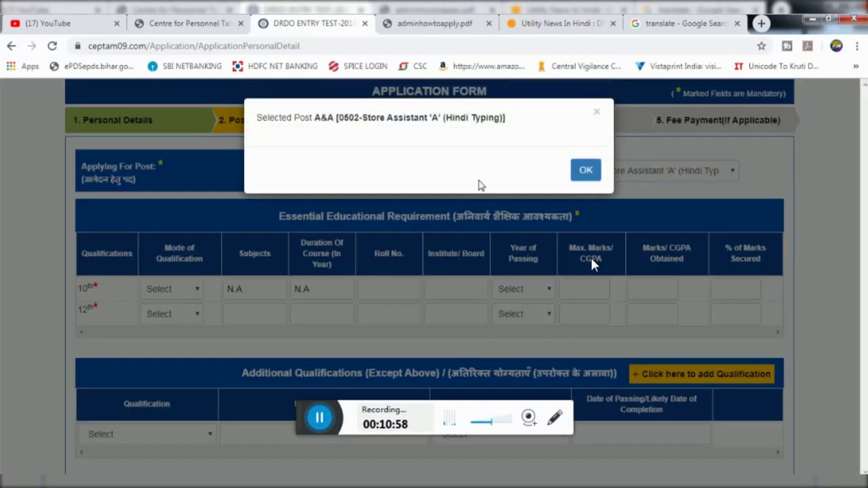
left_click(587, 172)
left_click(172, 289)
left_click(149, 305)
left_click(157, 289)
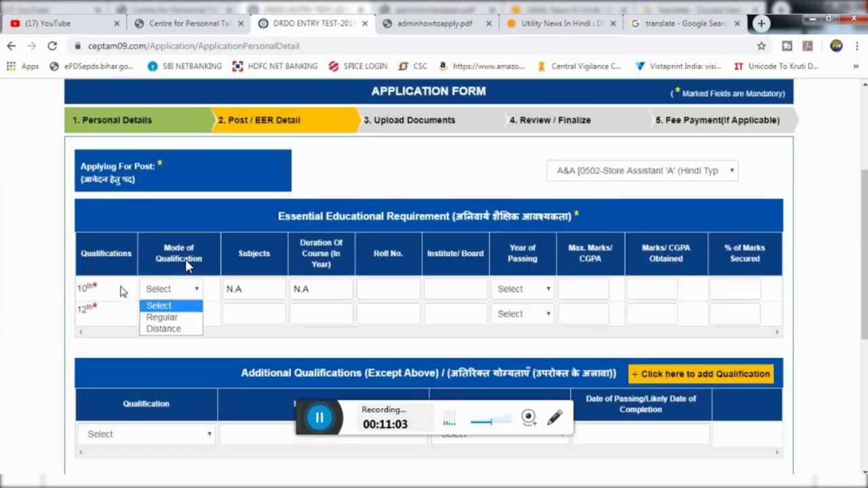
Fill the 10th row with Regular mode, BSEB PATNA, year 2017, and 393 of 500 marks
left_click(163, 316)
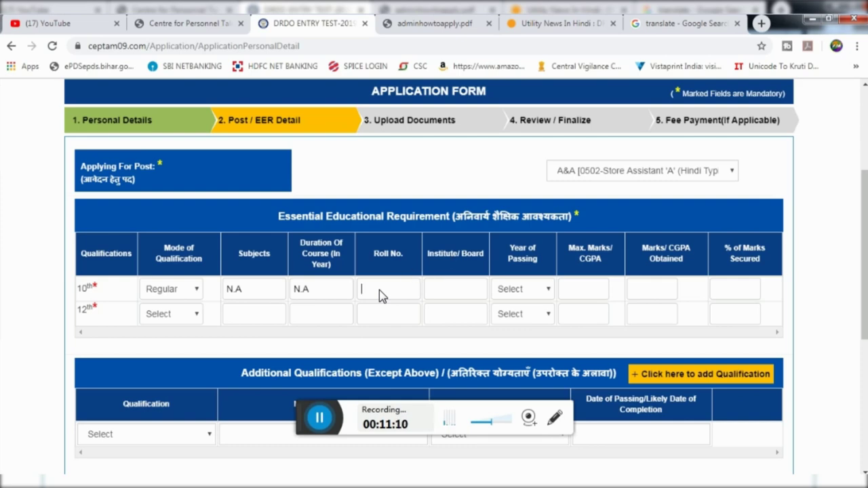
key("Tab")
type("BSEB")
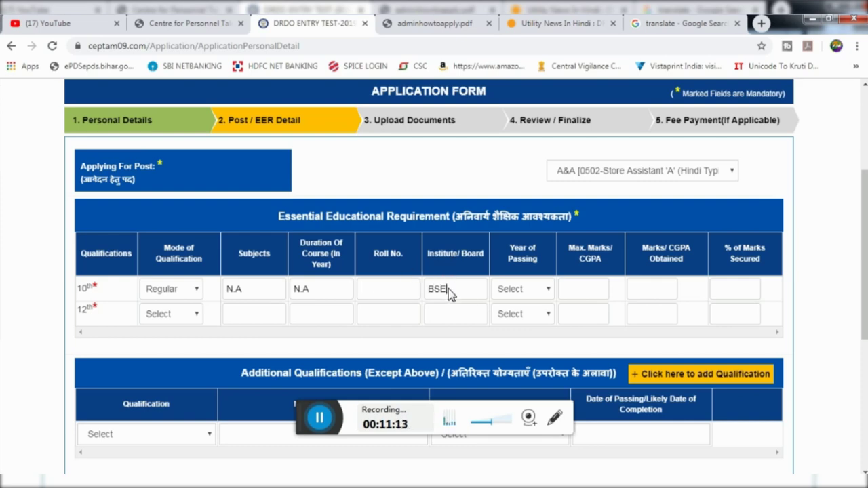
type(" PATNA")
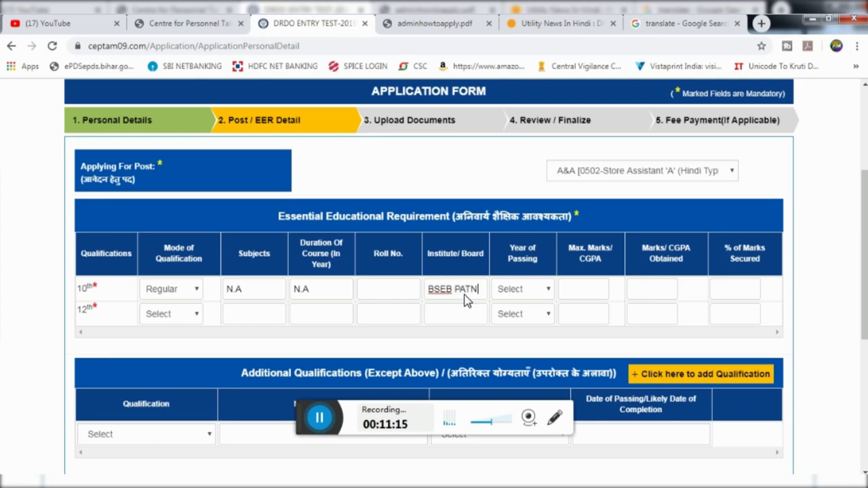
left_click(520, 291)
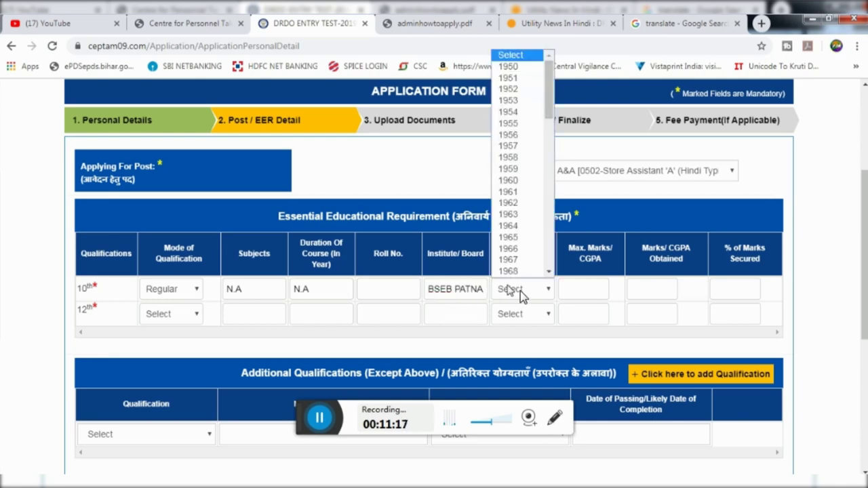
type("2010")
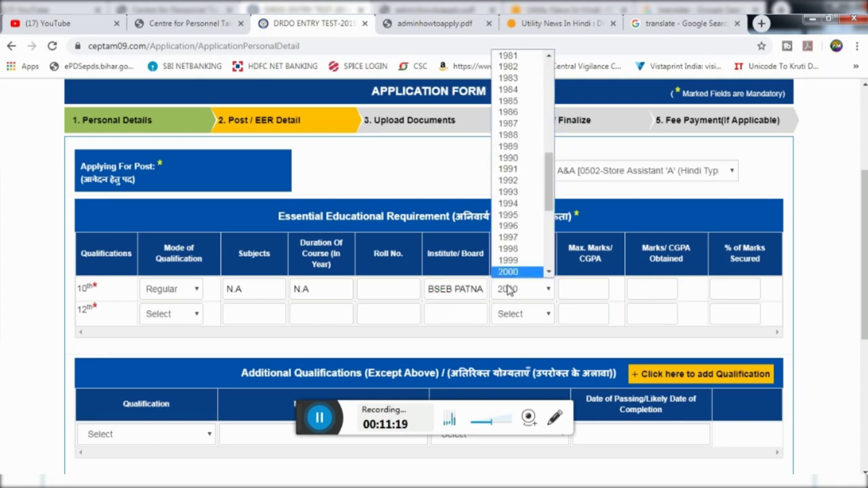
scroll(521, 272, "down", 1)
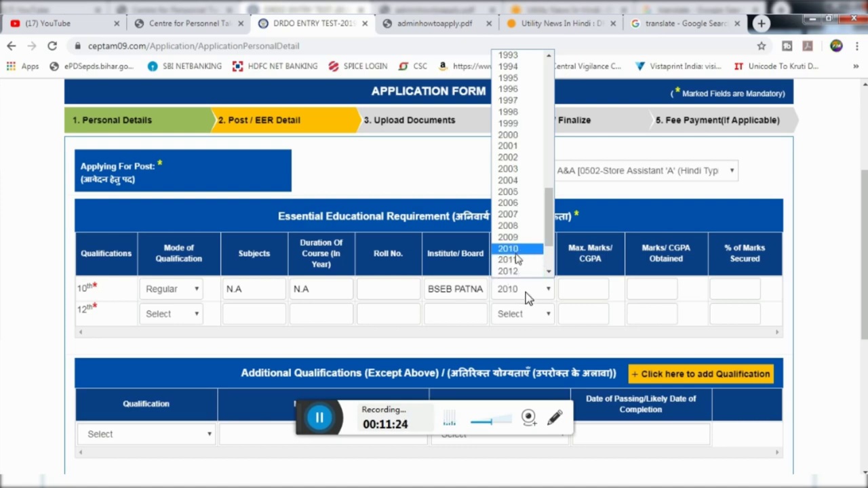
scroll(516, 257, "down", 3)
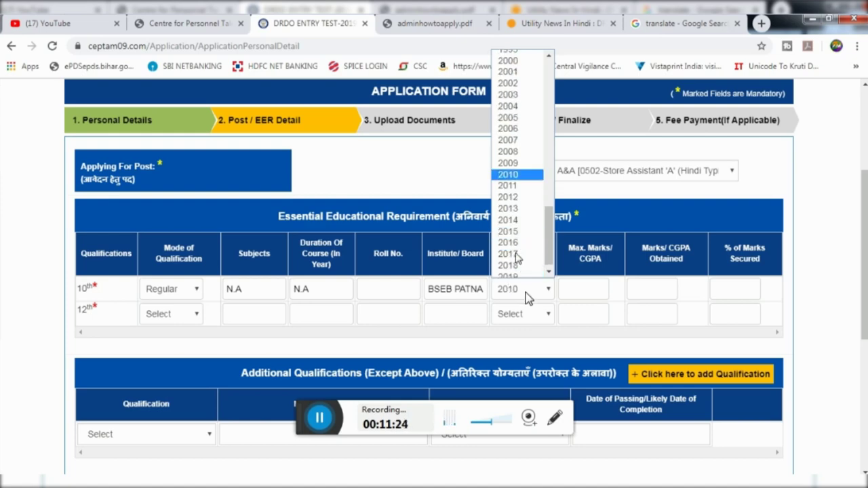
left_click(515, 248)
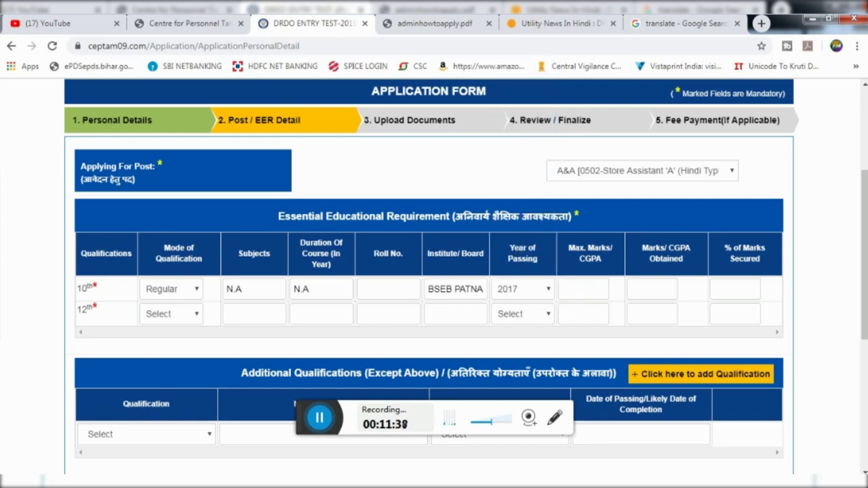
type("500")
left_click(641, 289)
type("393")
Compute 393 / 5 = 78.6 in Windows Calculator for the 10th-row percentage
left_click(14, 483)
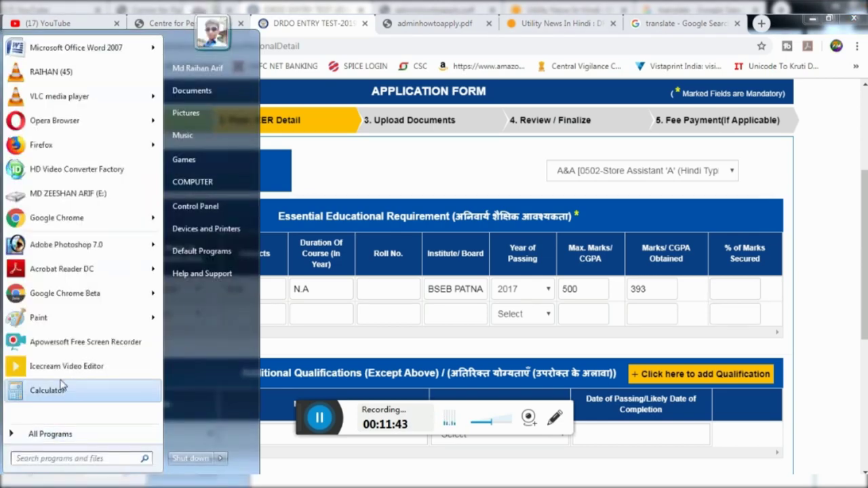
left_click(48, 391)
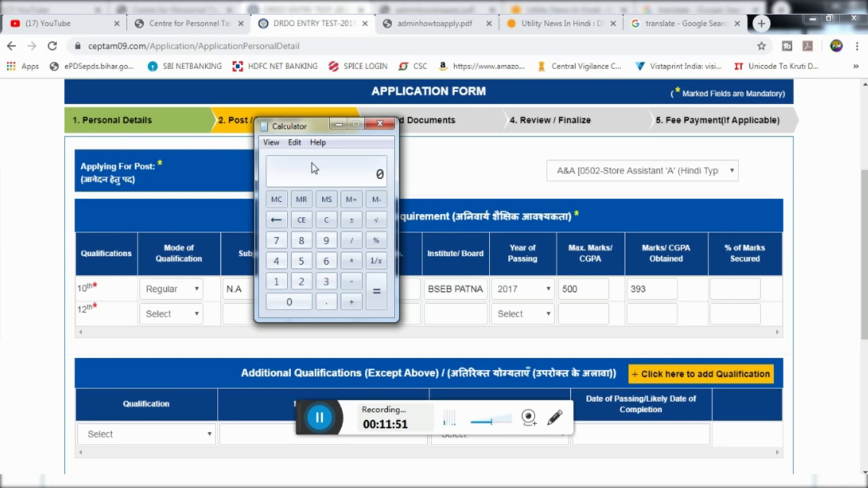
type("93 / 5")
key("Return")
left_click(735, 293)
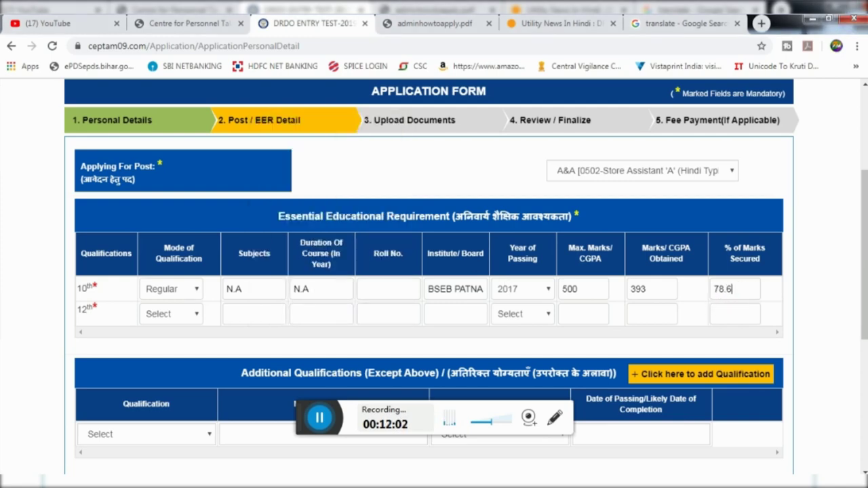
Set the 12th row to Regular mode with subject ARTS and a 2-year course duration
scroll(735, 292, "down", 1)
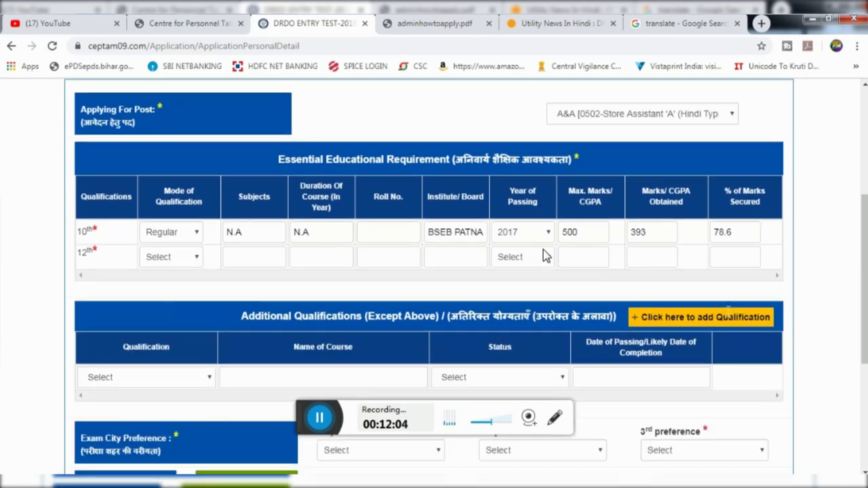
left_click(155, 257)
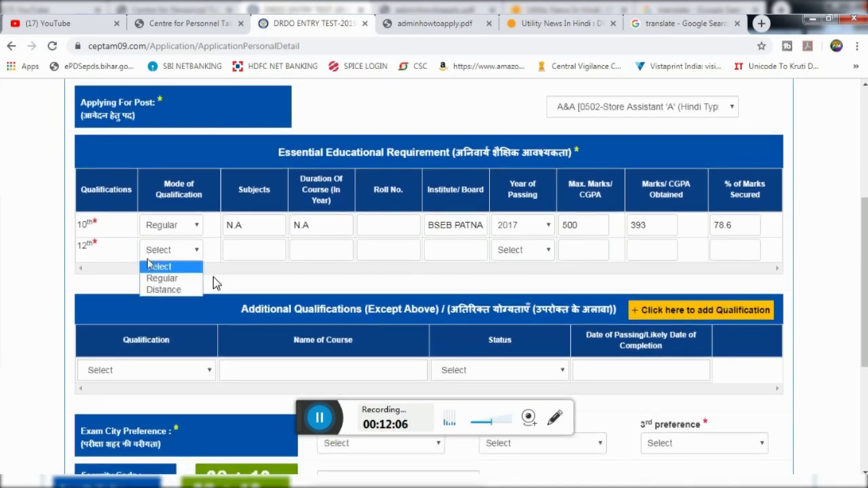
left_click(144, 278)
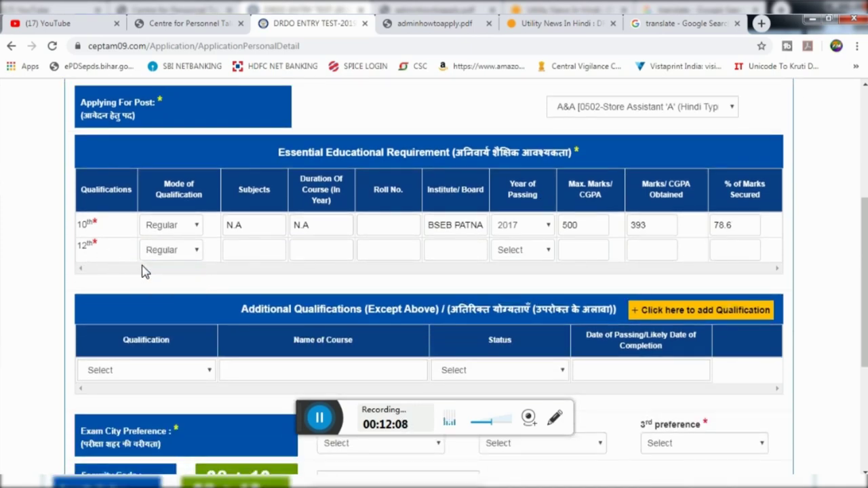
left_click(251, 261)
type("ARTS")
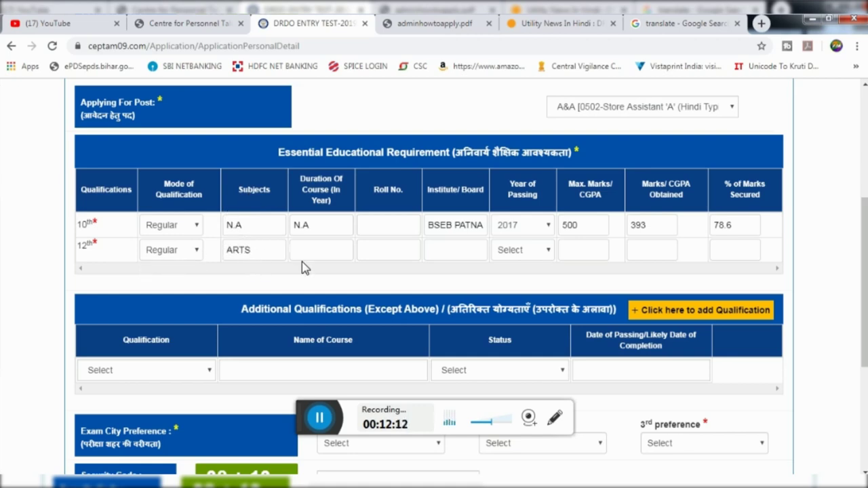
left_click(315, 252)
type("2")
Enter the 12th-row passing year 2019, maximum marks 500 and 345 marks obtained
left_click(388, 250)
left_click(469, 256)
left_click(511, 252)
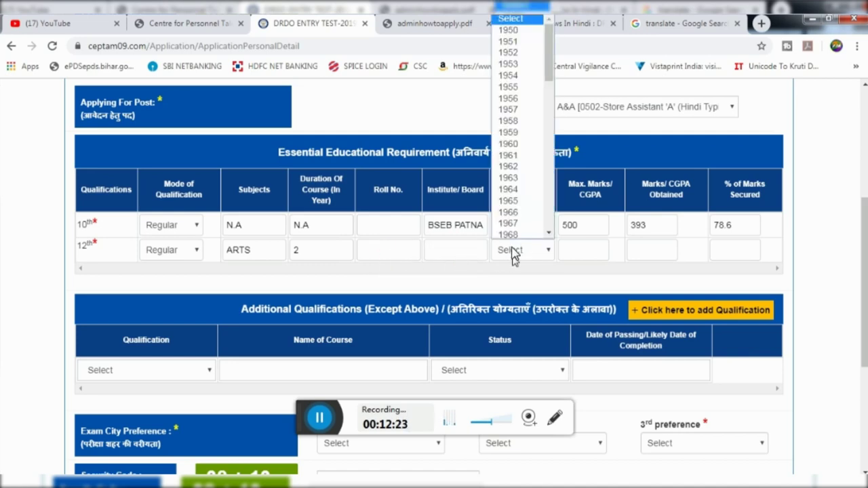
type("2019")
key("Tab")
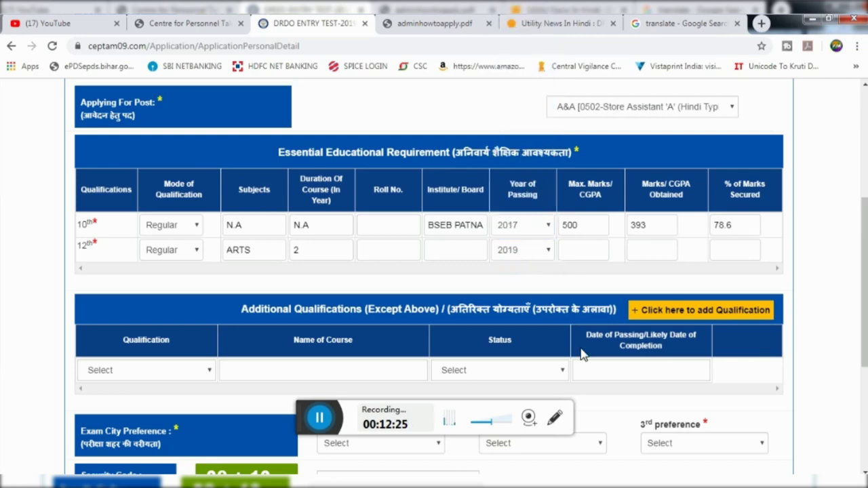
type("50")
left_click(652, 248)
type("345")
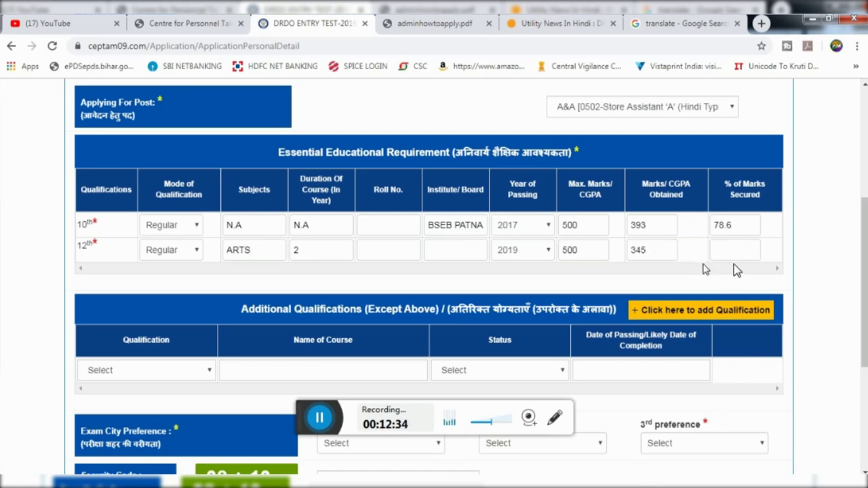
scroll(737, 270, "down", 1)
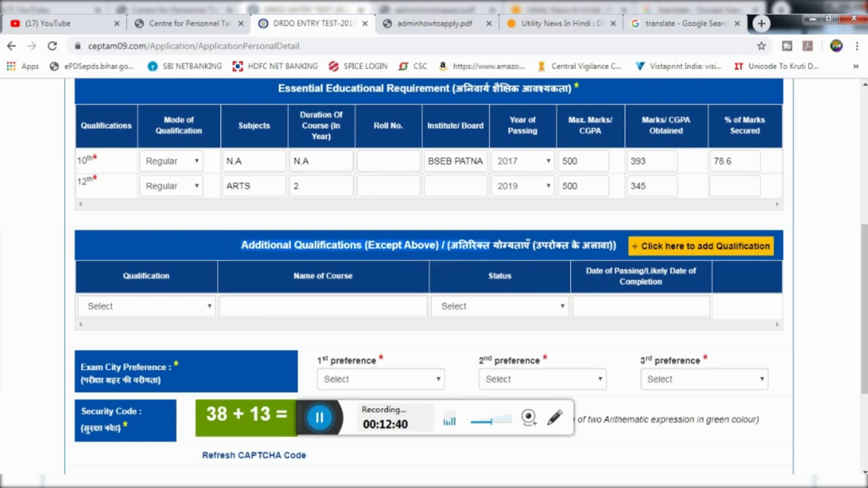
Open the additional qualification choices and the qualification status choices in the qualification row
left_click(151, 310)
left_click(171, 313)
left_click(170, 313)
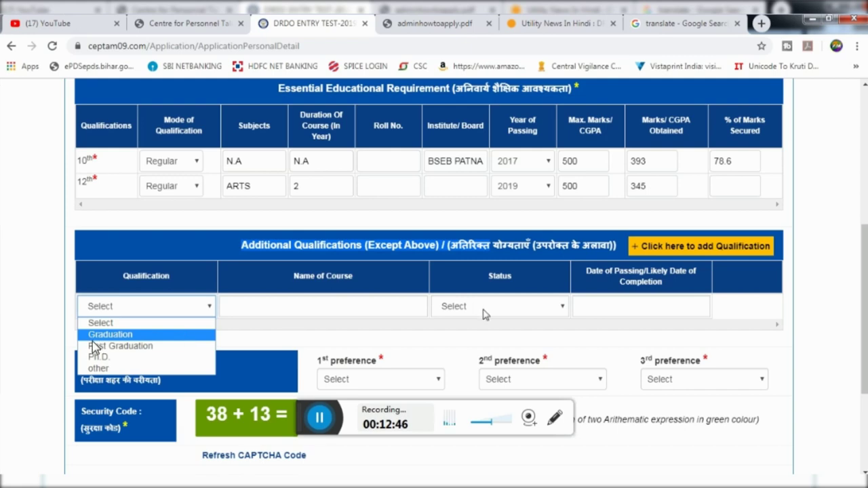
left_click(322, 306)
left_click(461, 309)
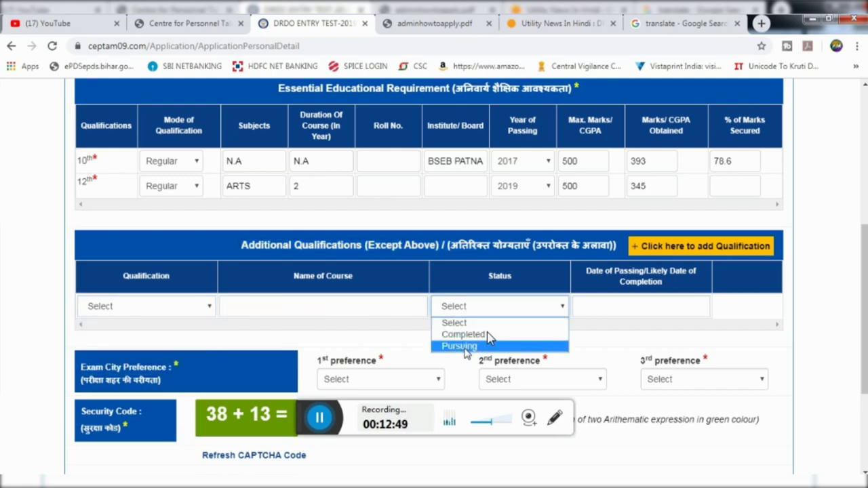
Enter Graduation with status Pursuing, then reset the additional qualification row to blank
left_click(105, 305)
left_click(101, 332)
key("Tab")
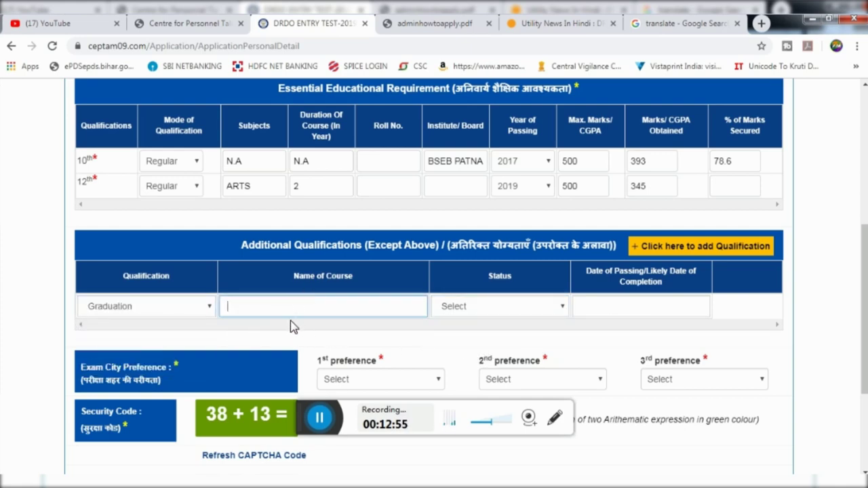
left_click(467, 305)
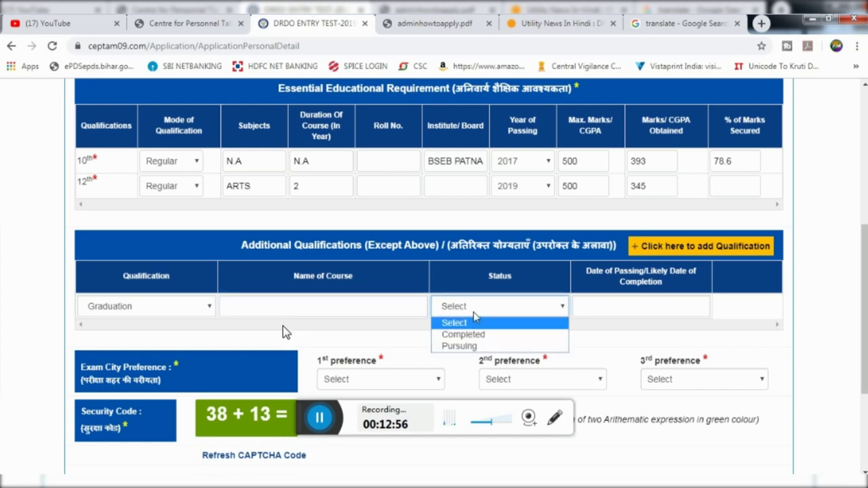
left_click(464, 346)
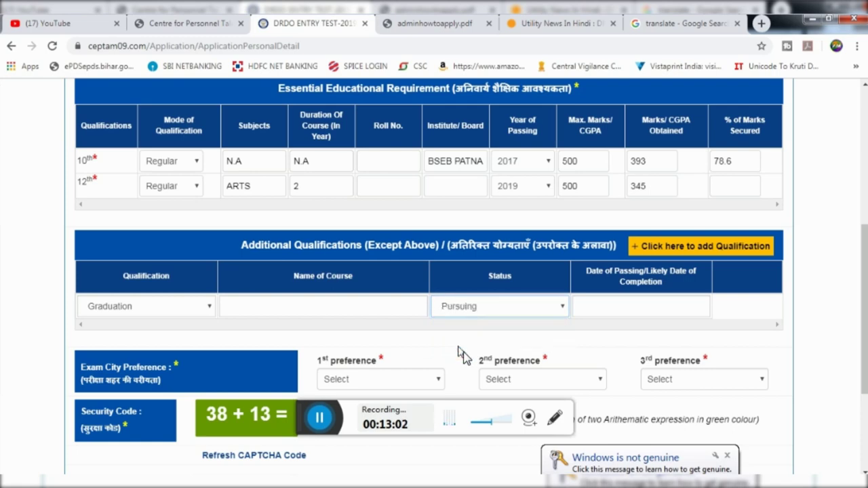
left_click(640, 305)
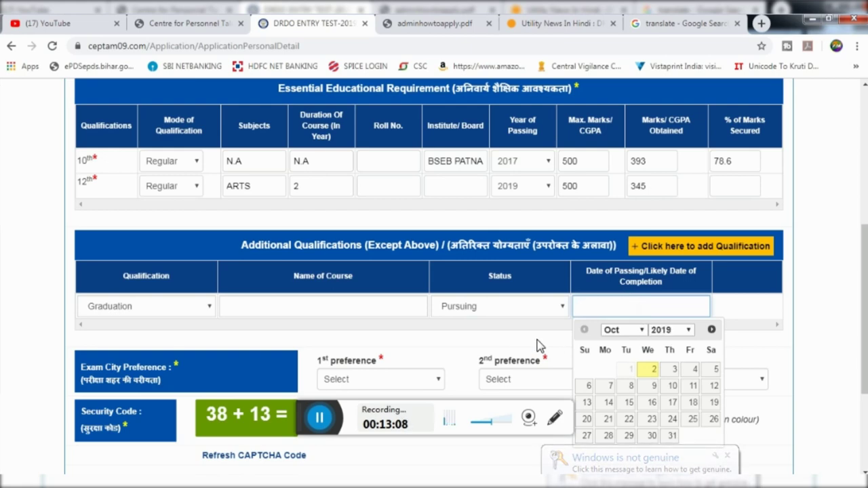
left_click(726, 250)
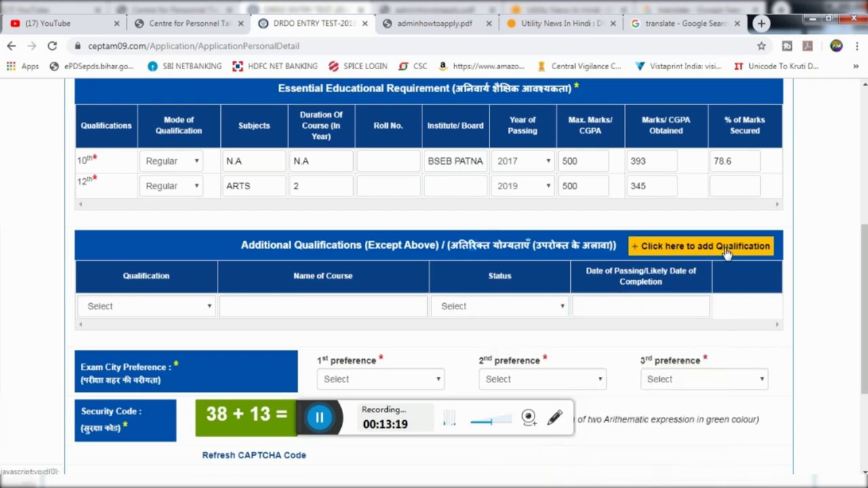
scroll(726, 217, "down", 1)
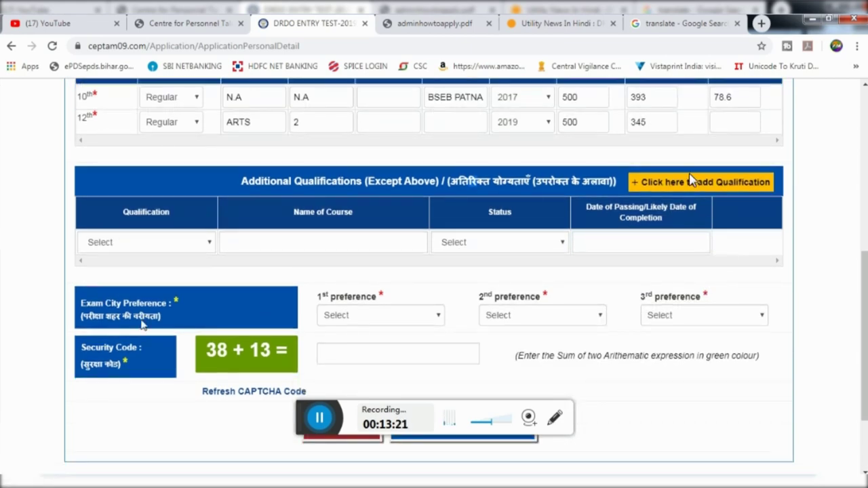
Set the 1st exam city preference to 33-PATNA and the 2nd to 12-DELHI NCR
left_click(389, 316)
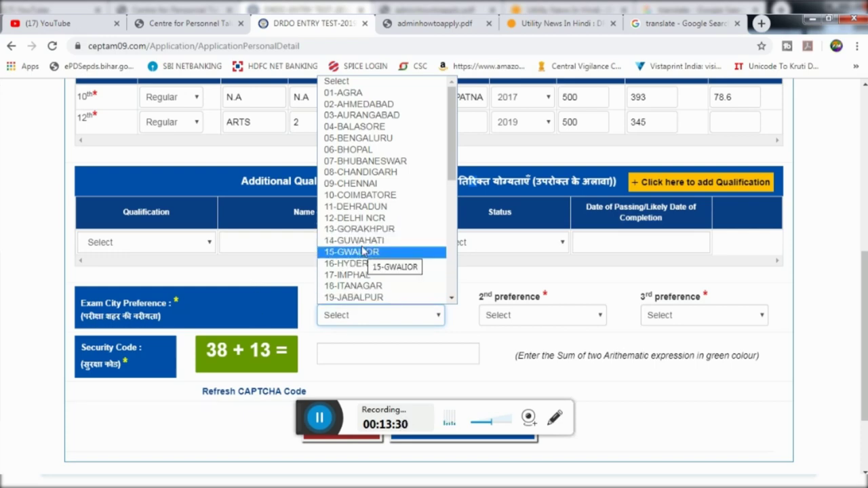
scroll(366, 234, "down", 4)
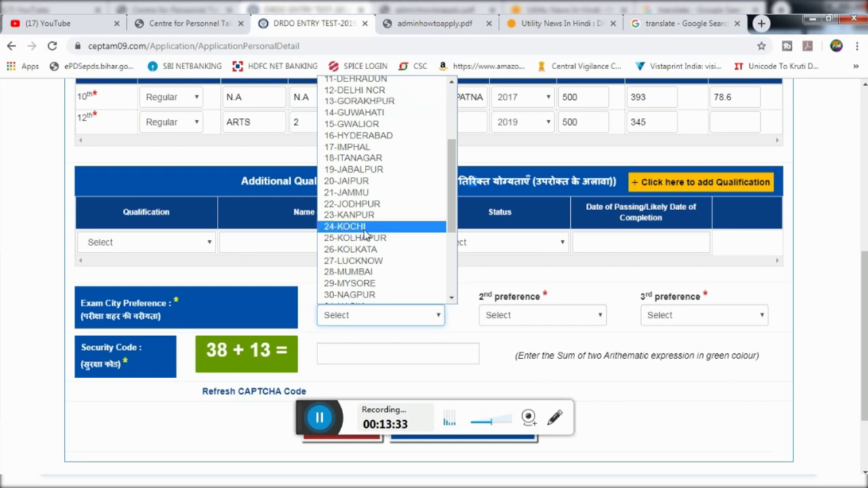
scroll(361, 229, "up", 4)
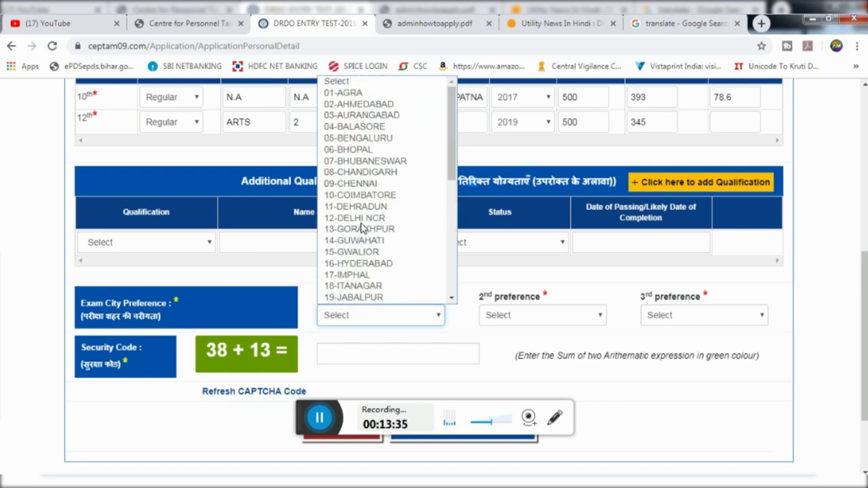
scroll(361, 230, "down", 4)
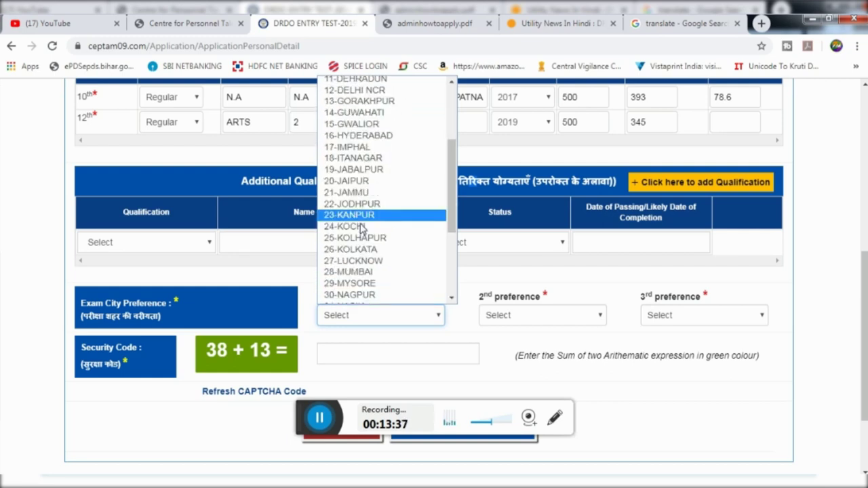
scroll(362, 229, "down", 4)
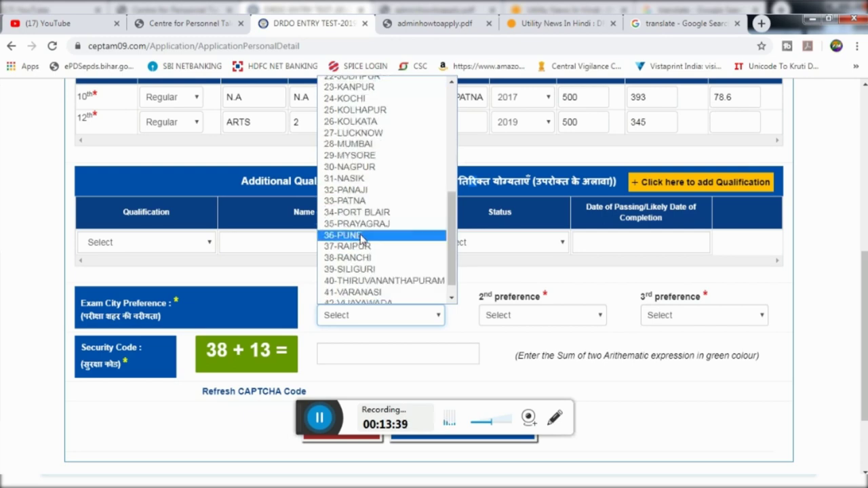
scroll(364, 238, "down", 1)
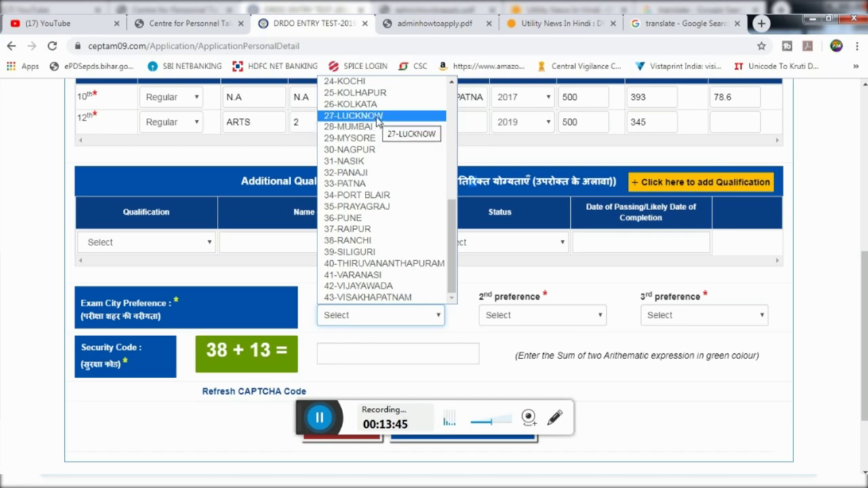
left_click(353, 184)
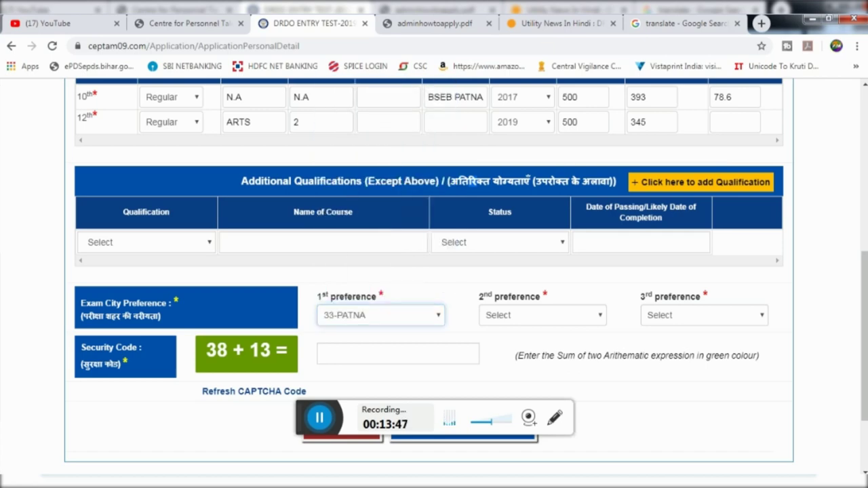
left_click(536, 315)
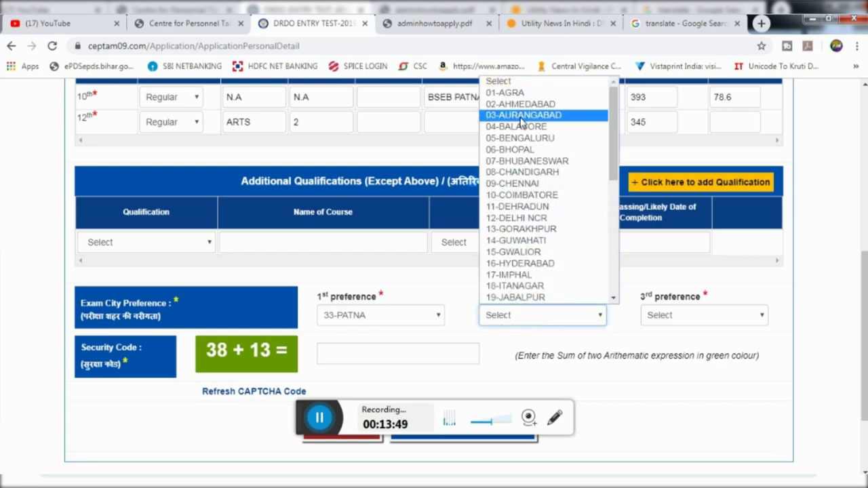
left_click(526, 218)
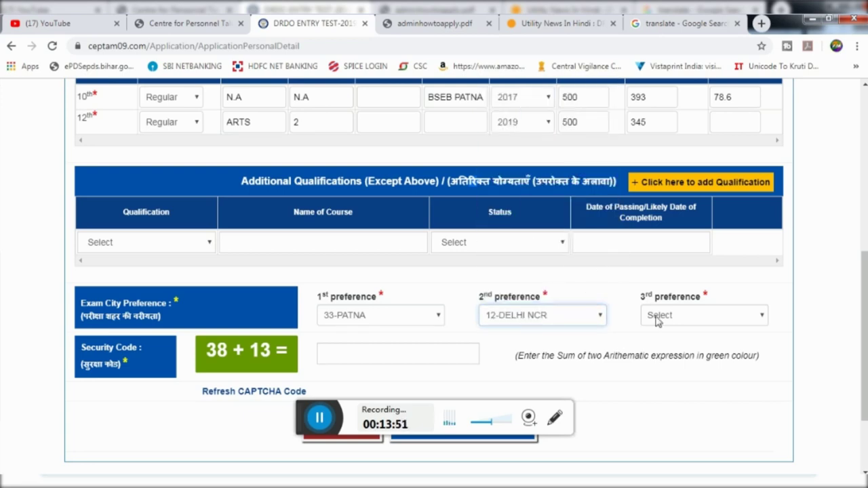
Set the 3rd exam city preference to 28-MUMBAI
left_click(681, 316)
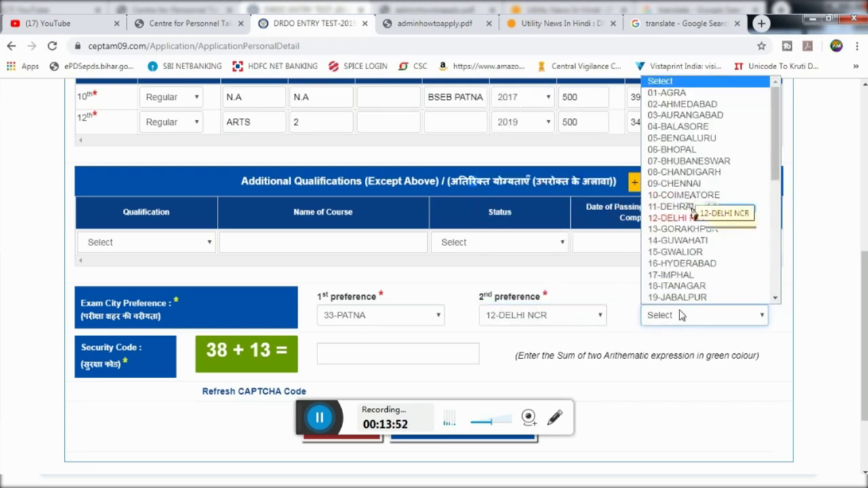
scroll(691, 241, "down", 1)
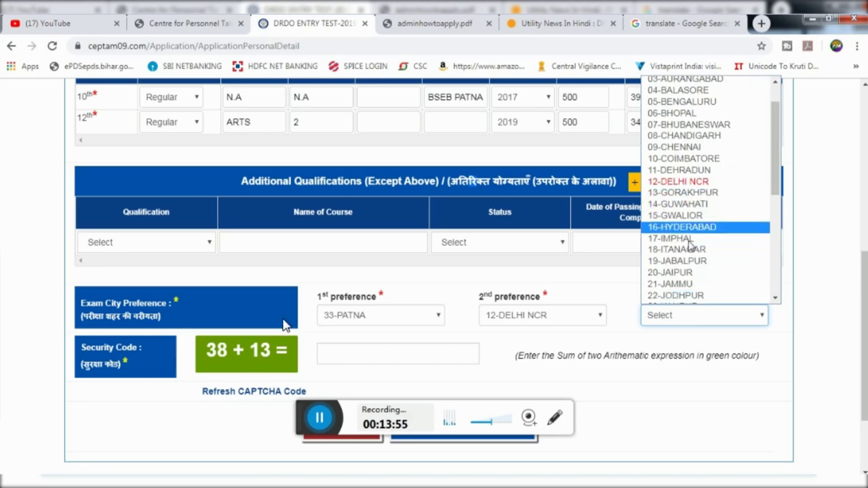
scroll(690, 246, "down", 3)
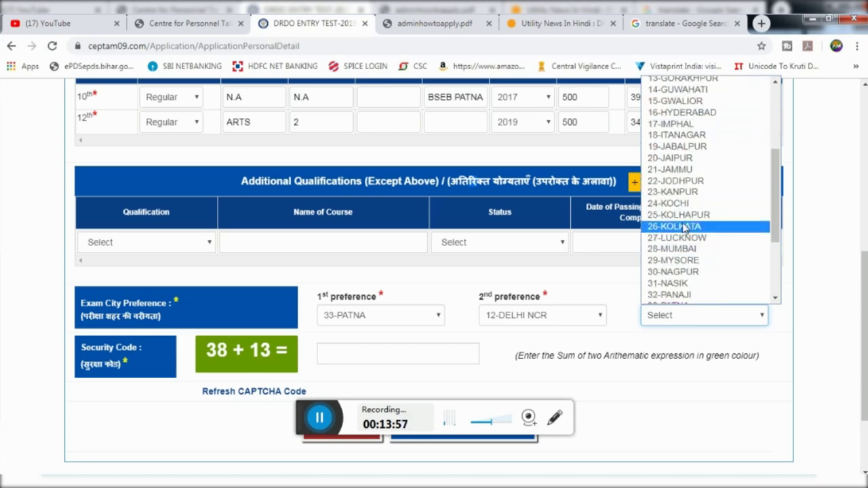
scroll(684, 238, "down", 3)
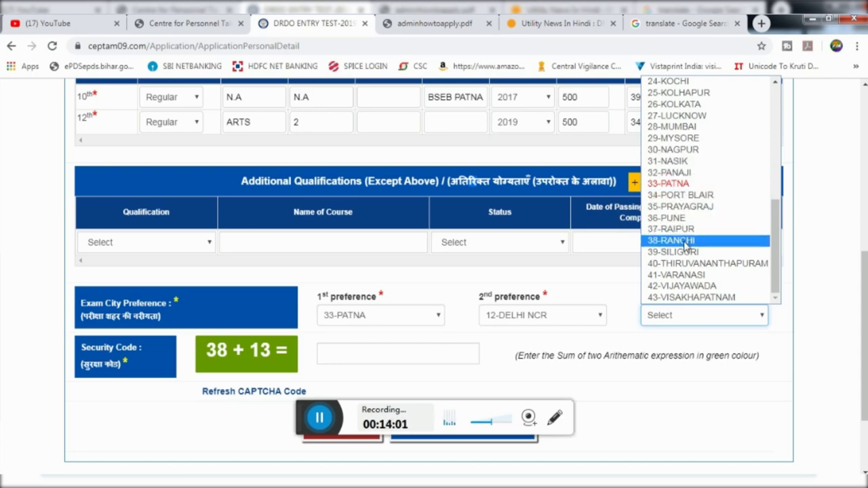
scroll(686, 243, "up", 7)
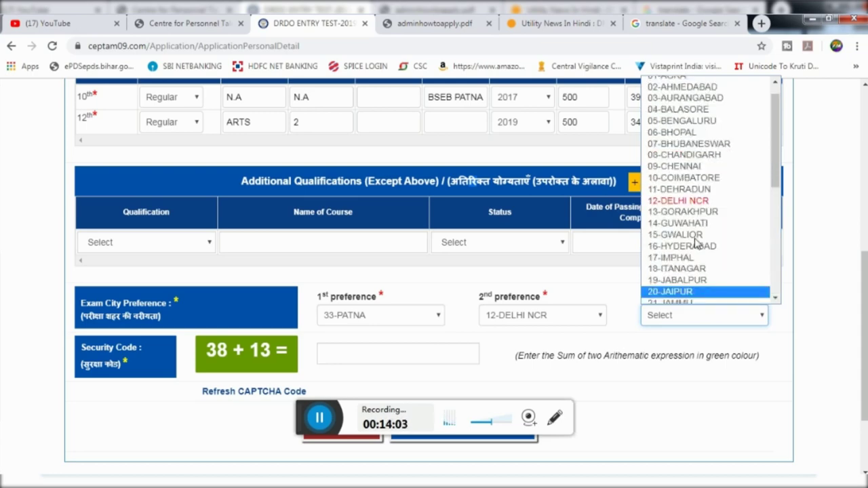
scroll(697, 243, "up", 1)
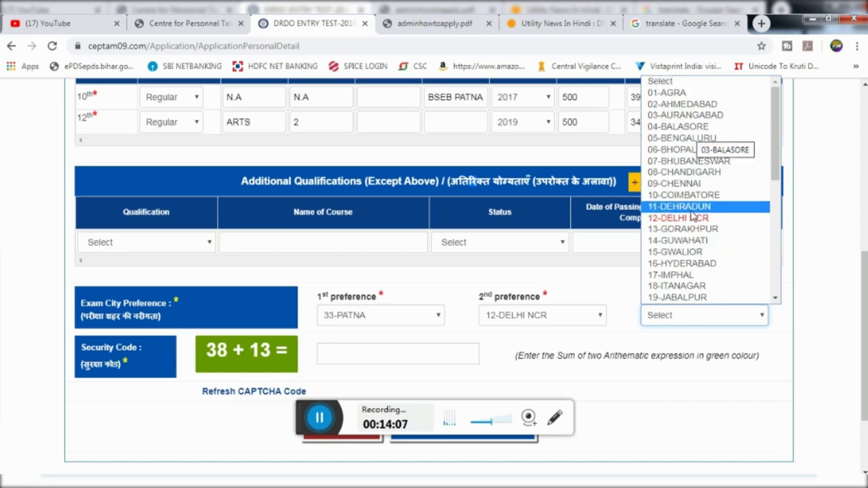
scroll(693, 232, "down", 4)
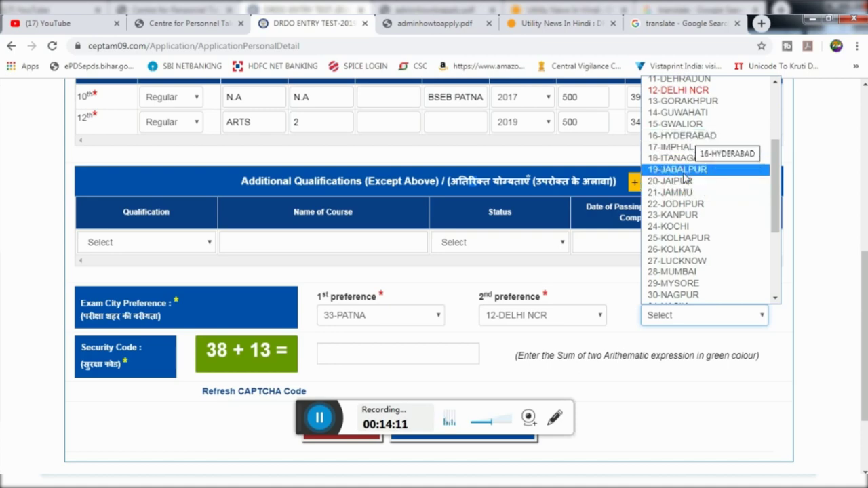
left_click(683, 272)
scroll(684, 271, "down", 1)
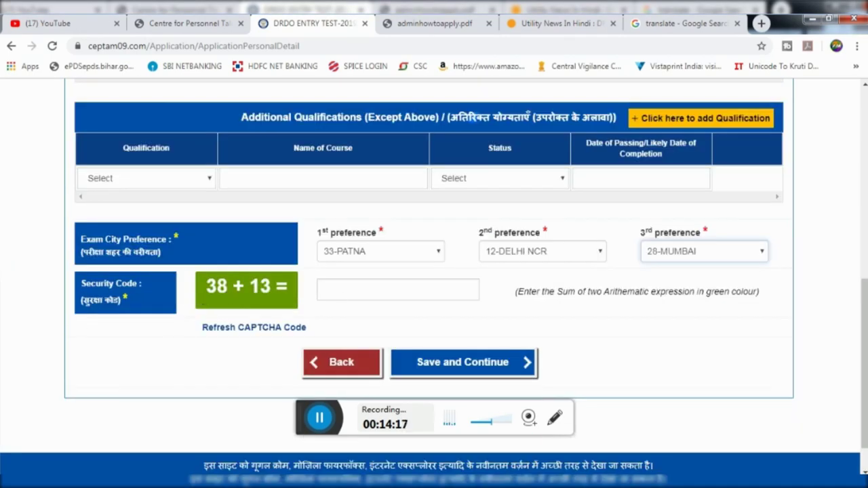
left_click(373, 289)
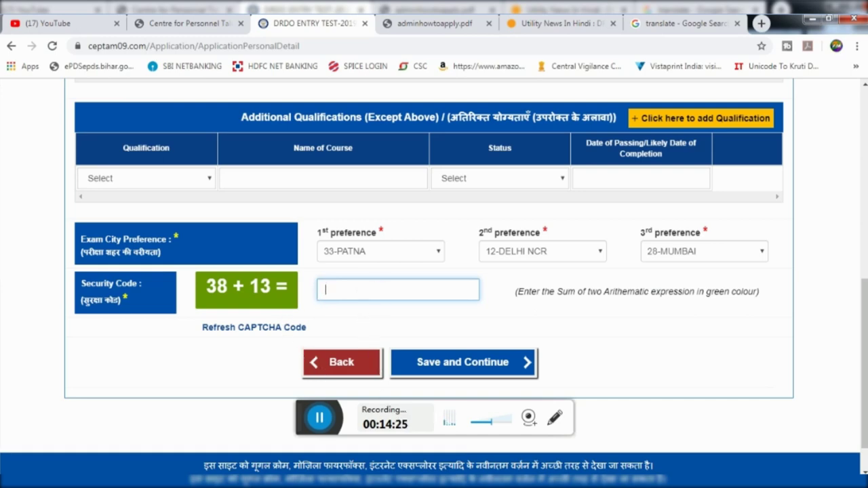
Answer the security sum with 51 and save the details, retrying Save and Continue after the error
type("51")
scroll(474, 320, "down", 1)
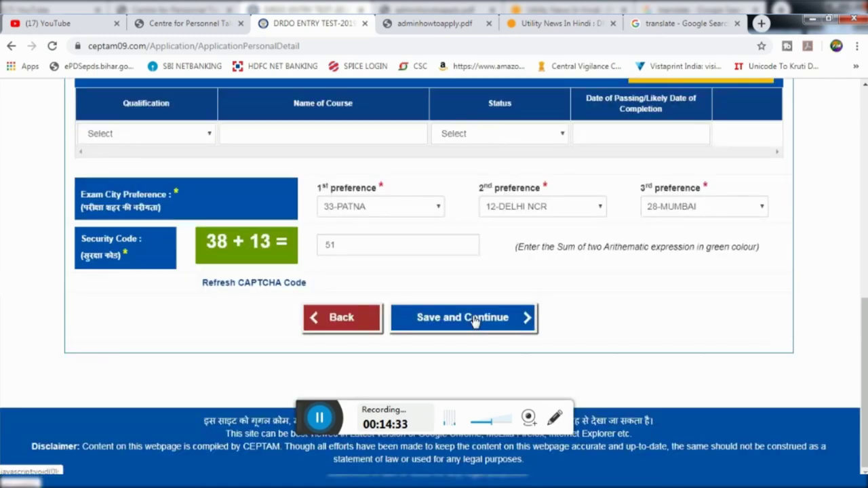
left_click(473, 319)
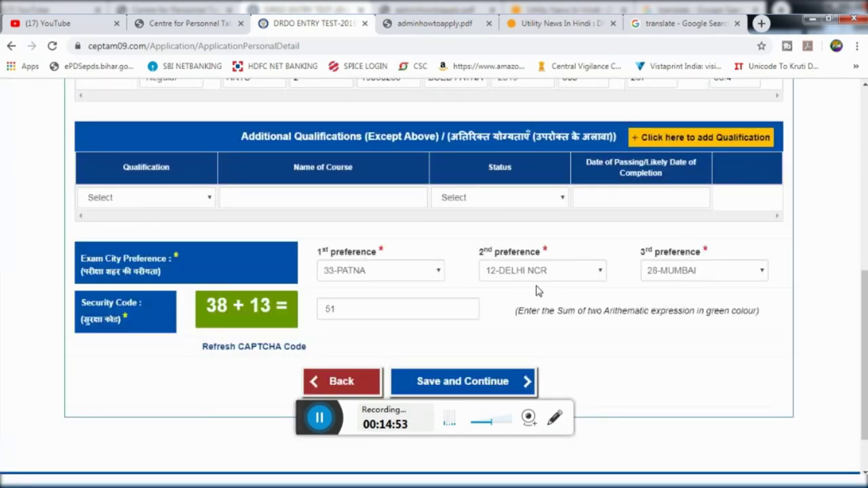
scroll(498, 302, "down", 1)
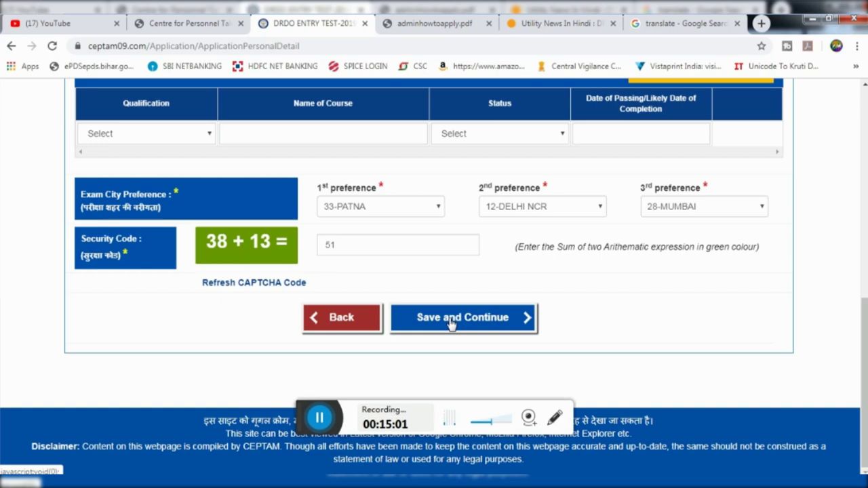
left_click(451, 323)
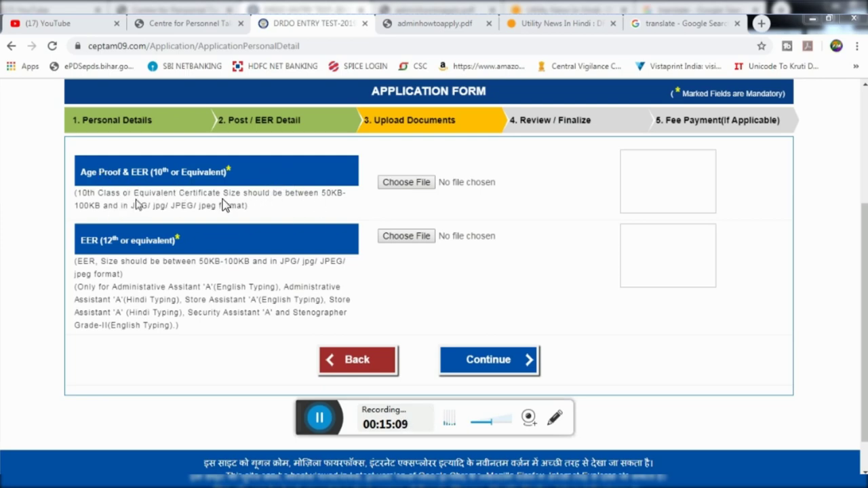
Review the 10th and 12th certificate notes with 50.jpg and 12.jpg attached, then continue to Review / Finalize
left_click_drag(98, 183, 157, 194)
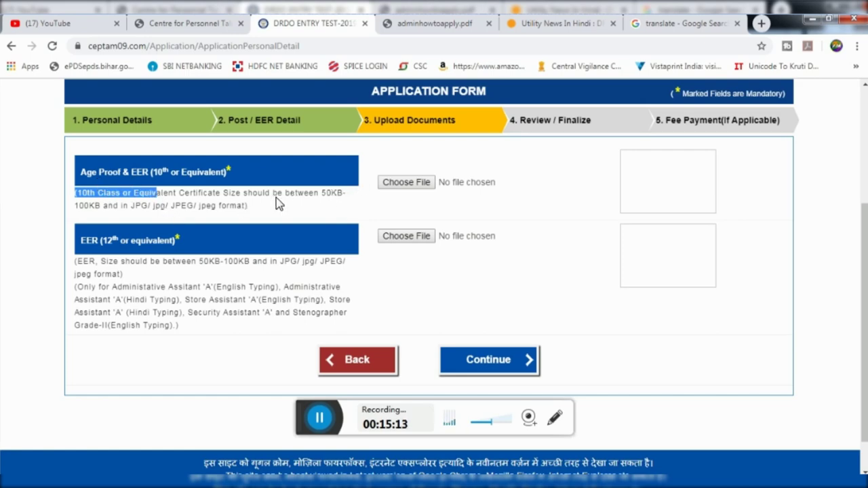
left_click(203, 175)
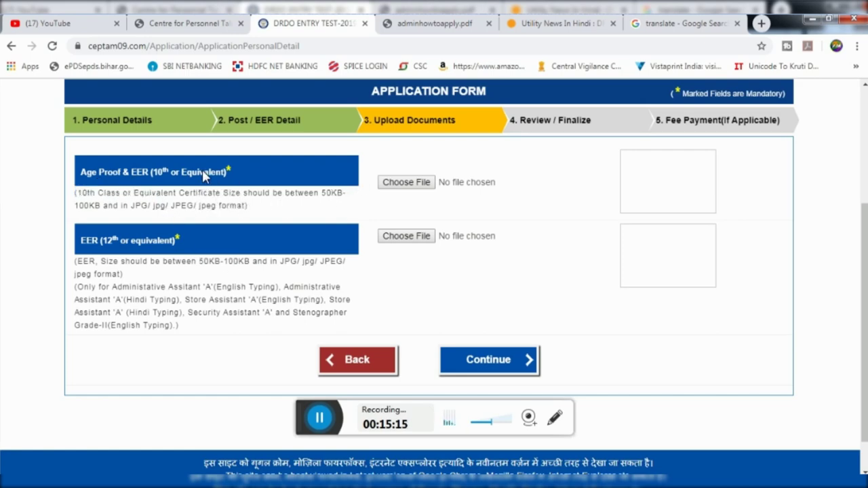
double_click(89, 262)
left_click_drag(89, 262, 97, 285)
left_click(97, 285)
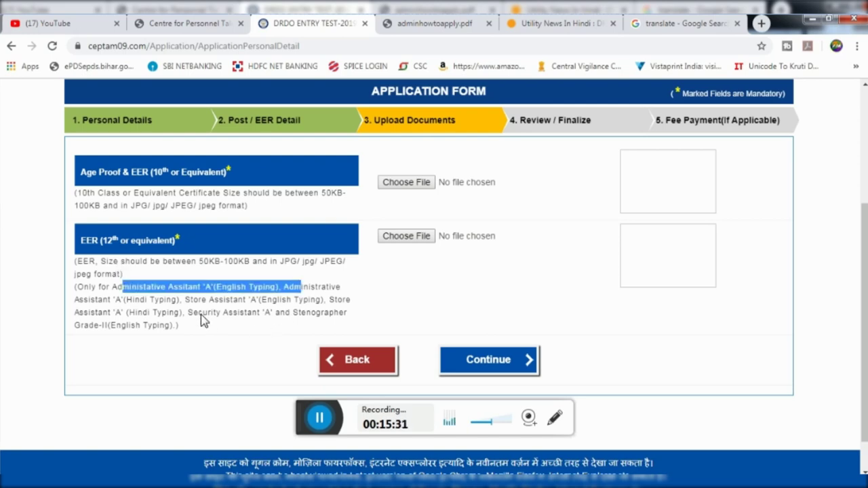
left_click_drag(185, 299, 247, 303)
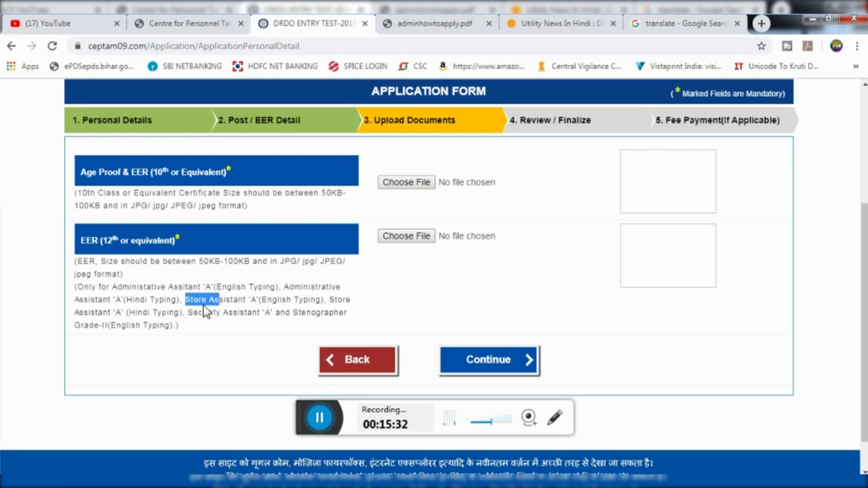
left_click_drag(75, 312, 99, 313)
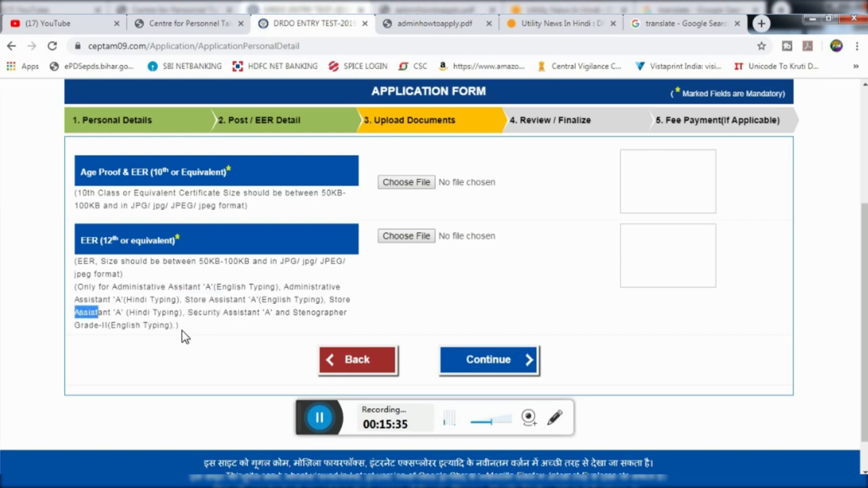
left_click_drag(185, 299, 319, 303)
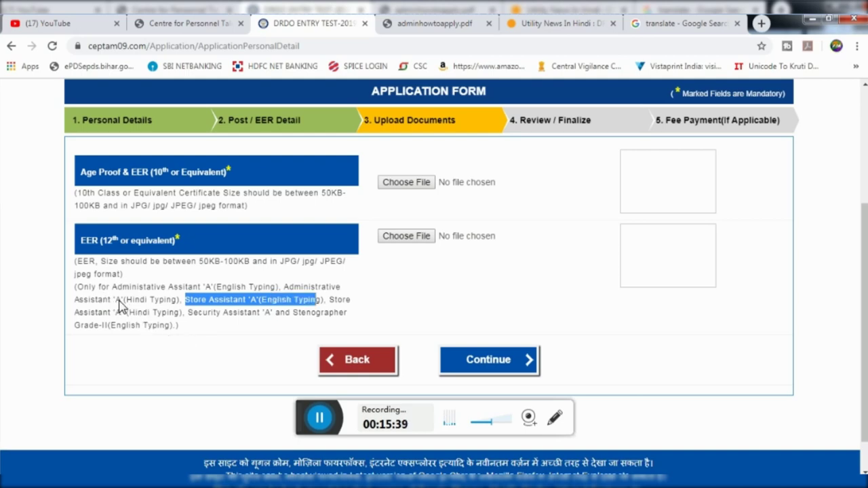
left_click(182, 300)
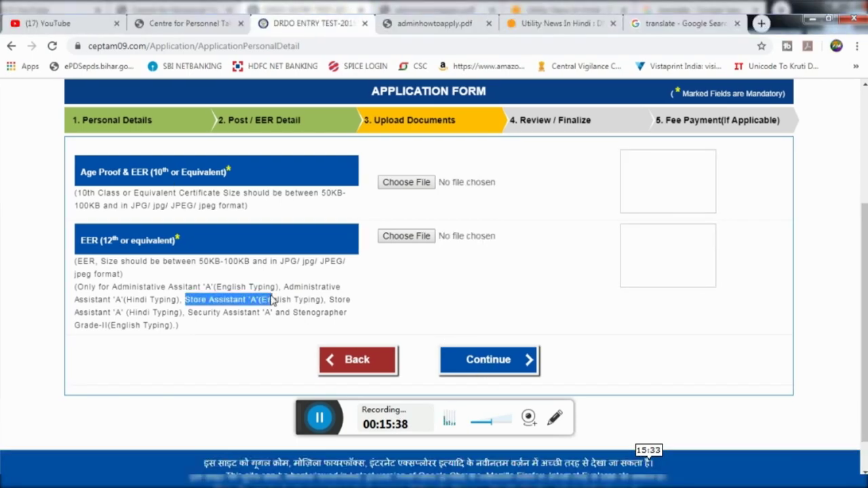
left_click_drag(274, 300, 317, 300)
left_click(322, 308)
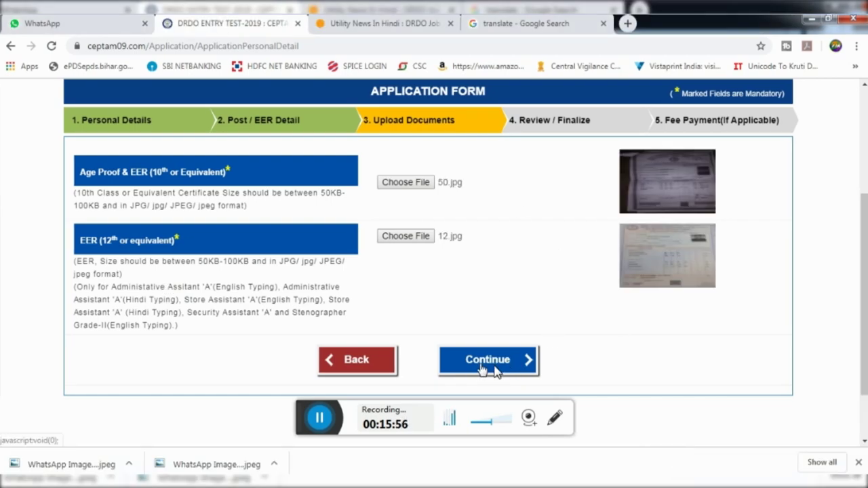
left_click(493, 366)
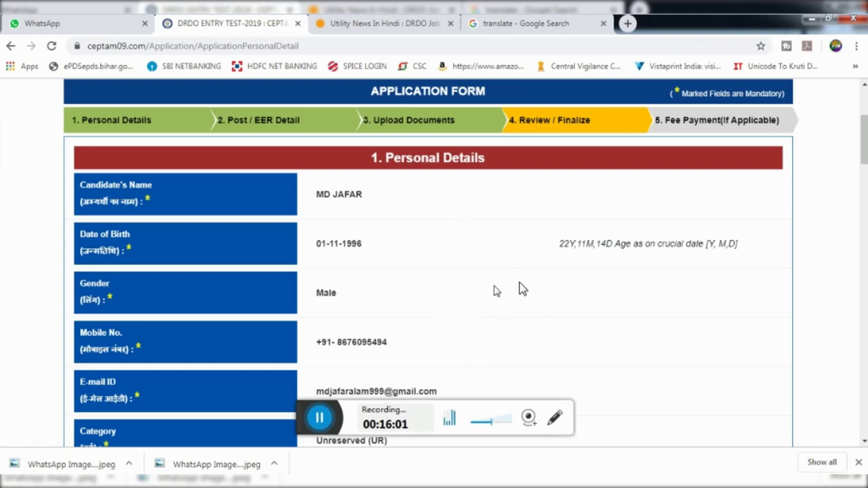
Scroll down the review page to the score-publication consent text
scroll(494, 290, "down", 5)
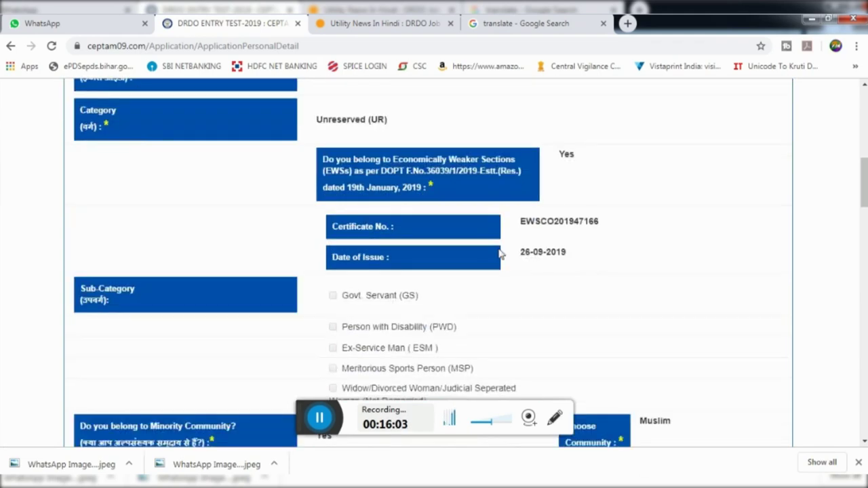
scroll(529, 289, "down", 10)
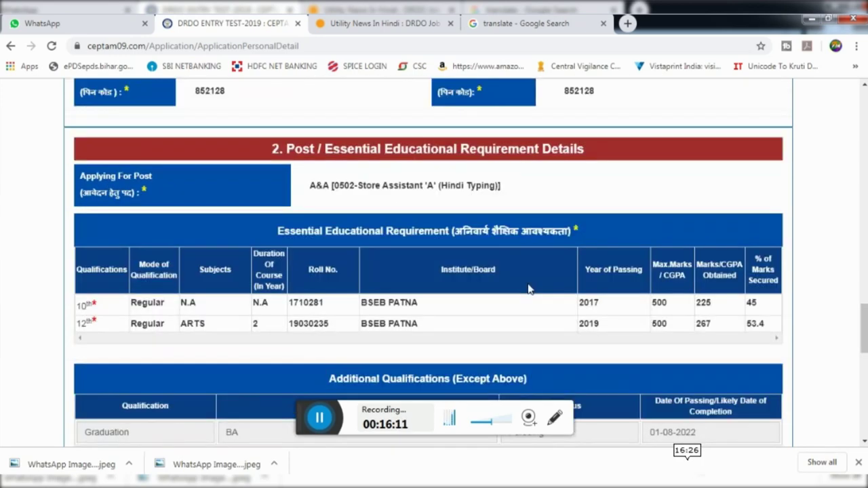
scroll(529, 289, "down", 3)
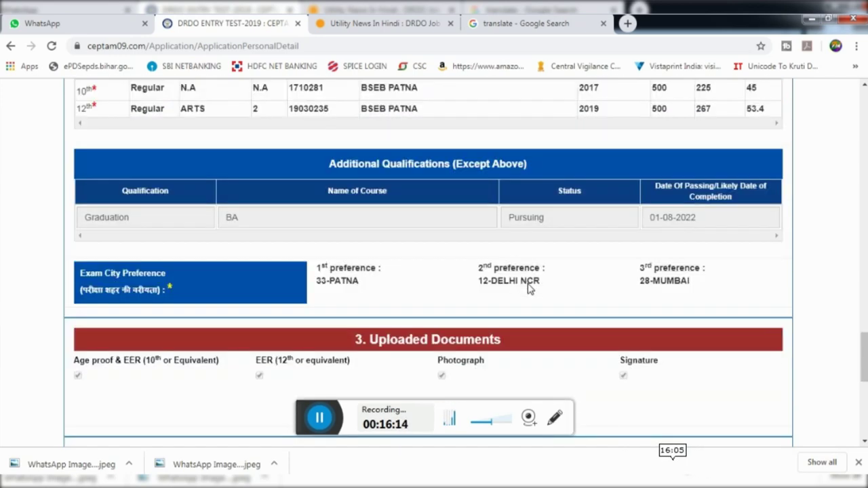
scroll(529, 289, "down", 3)
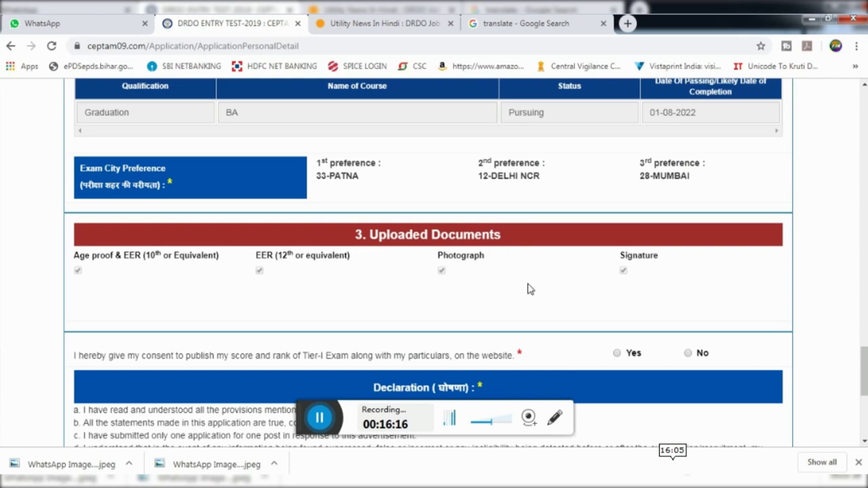
scroll(530, 288, "down", 1)
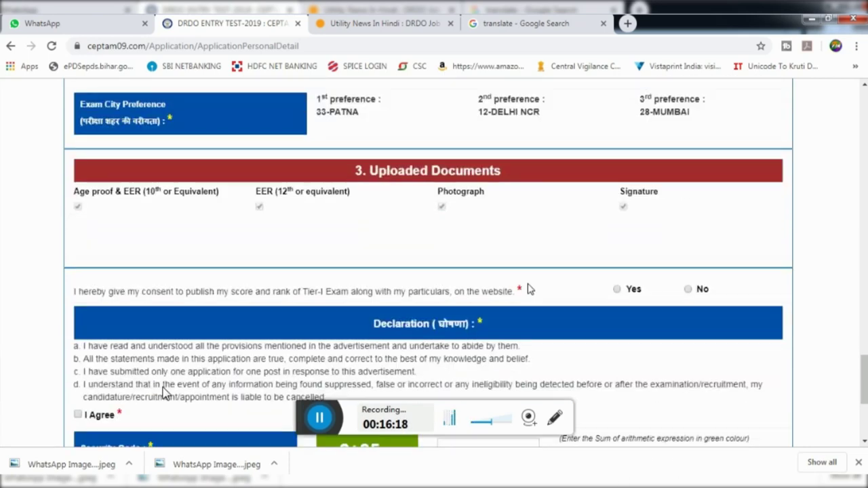
scroll(413, 272, "down", 1)
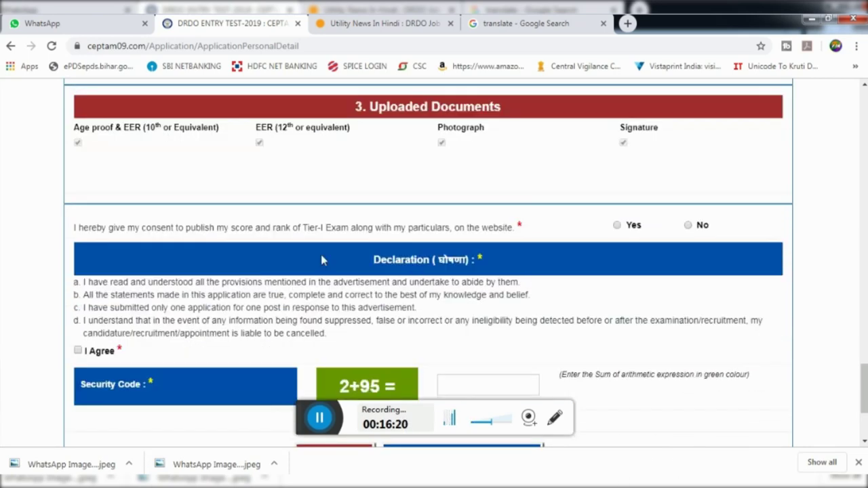
left_click_drag(69, 228, 527, 238)
left_click(546, 238)
Enter 97 as the security sum answer and finalize the application
scroll(592, 251, "down", 1)
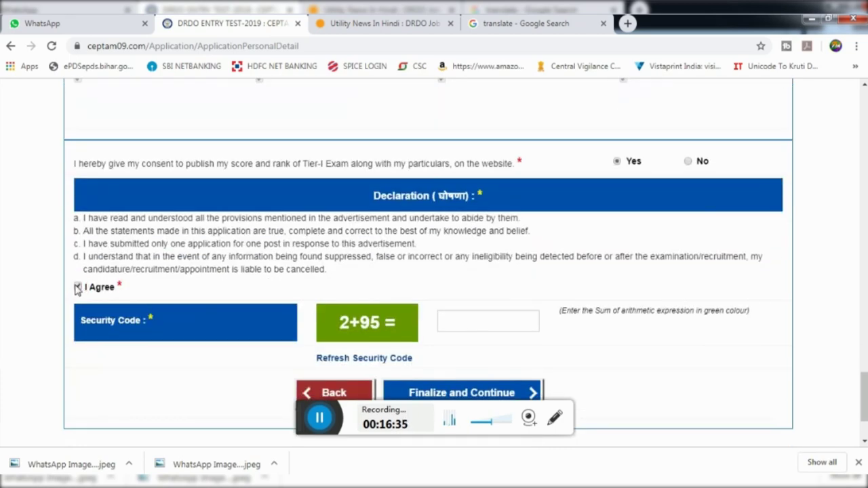
left_click(475, 321)
type("97")
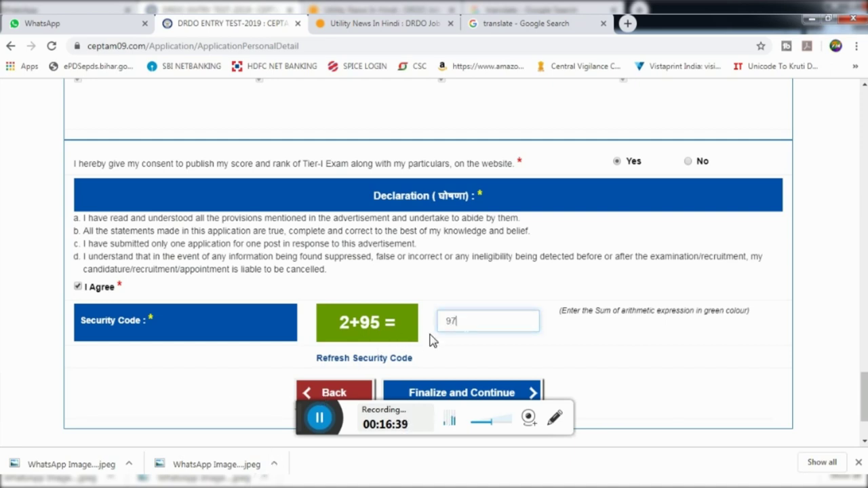
scroll(468, 329, "down", 1)
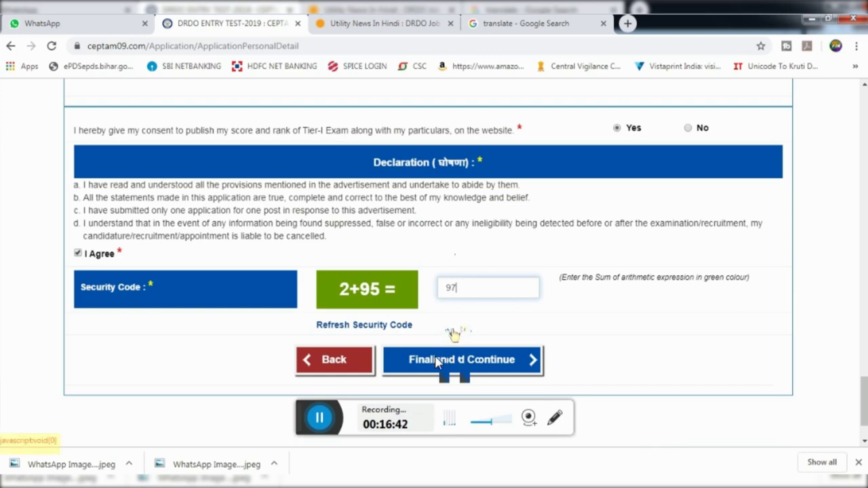
scroll(437, 361, "down", 1)
left_click(440, 339)
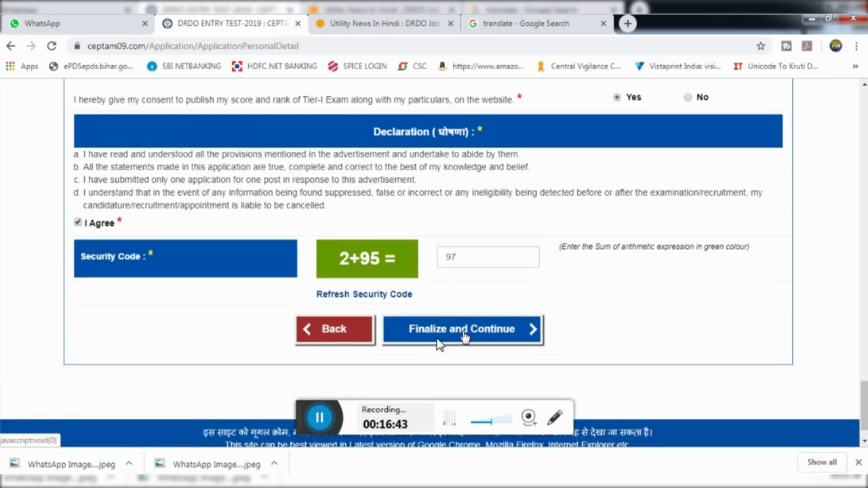
left_click(463, 332)
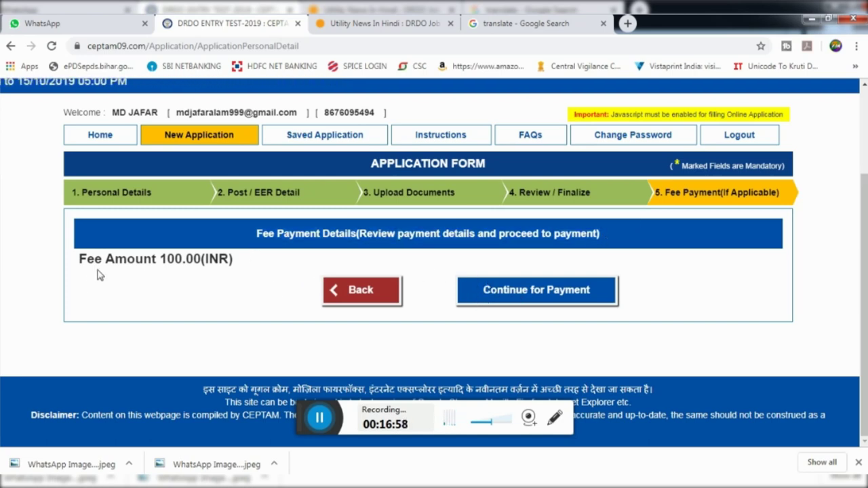
Check the 100.00 INR fee amount and continue to the payment gateway
left_click_drag(79, 259, 208, 260)
left_click(295, 270)
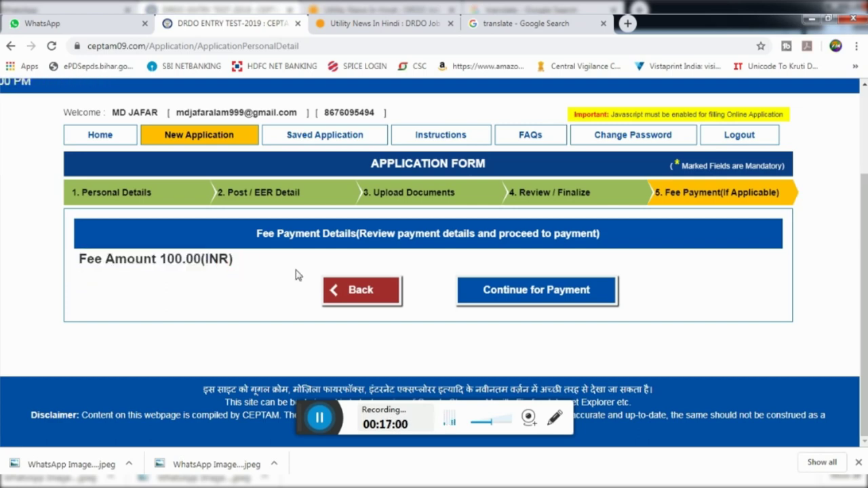
left_click(519, 293)
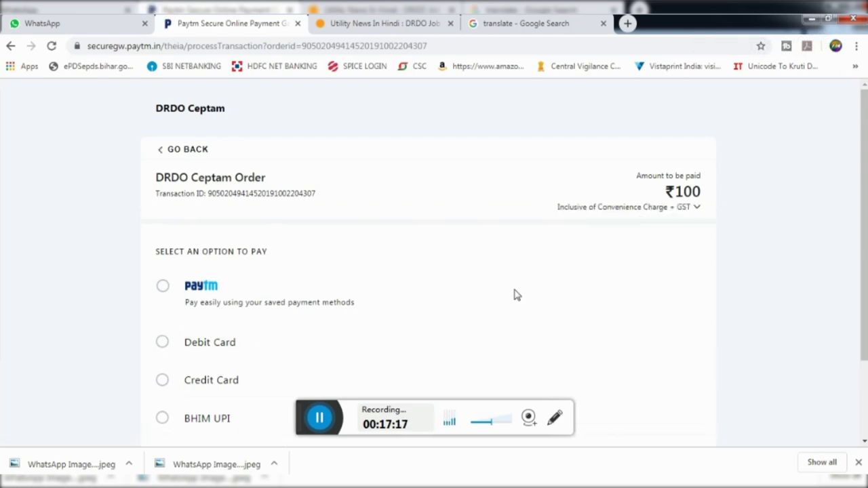
Choose debit card as the Paytm payment method instead of Net Banking
scroll(513, 294, "down", 2)
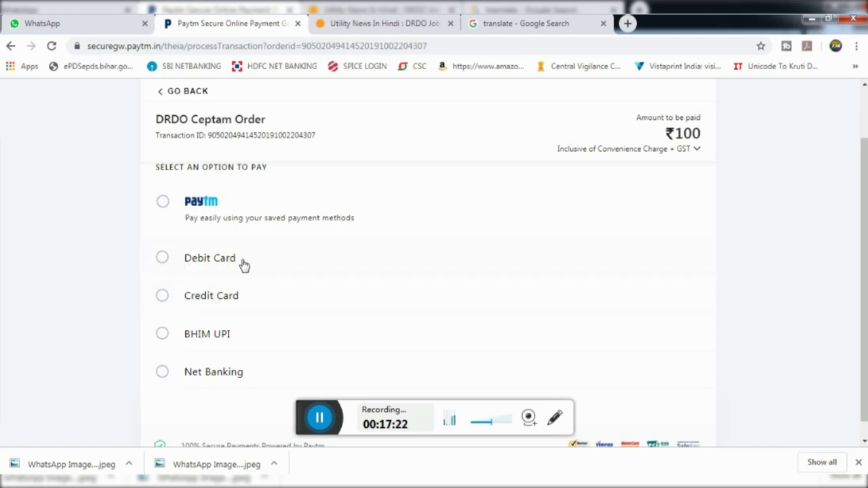
left_click(163, 373)
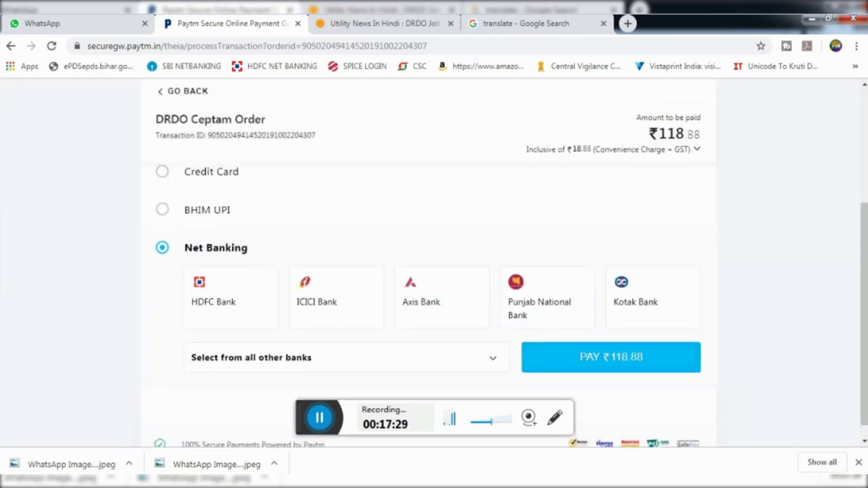
scroll(325, 302, "up", 1)
left_click(163, 194)
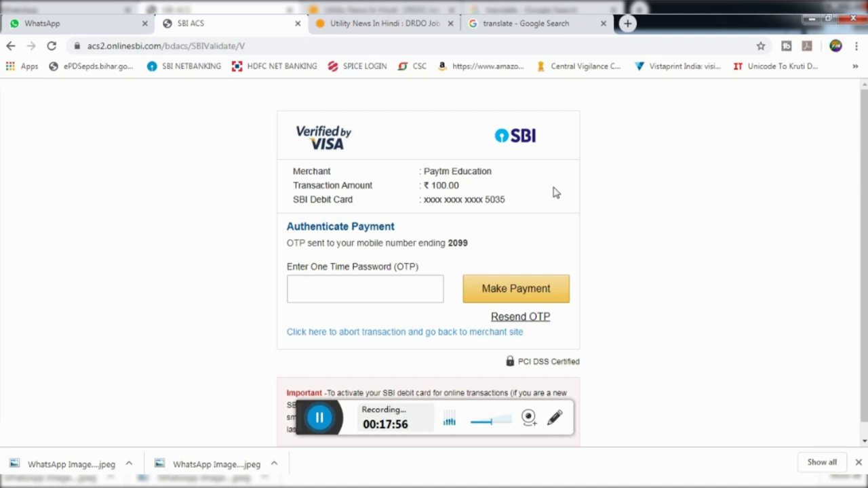
Confirm the ₹100 payment with the one-time password and dismiss the downloads bar
left_click(517, 305)
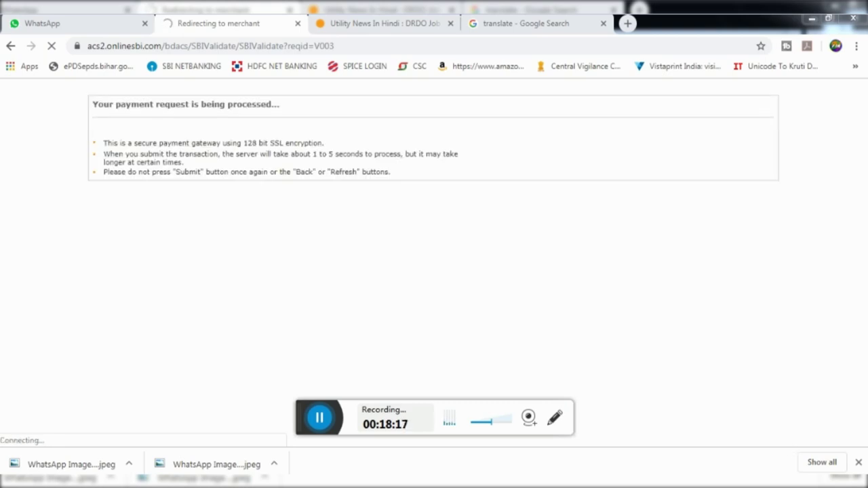
left_click(859, 464)
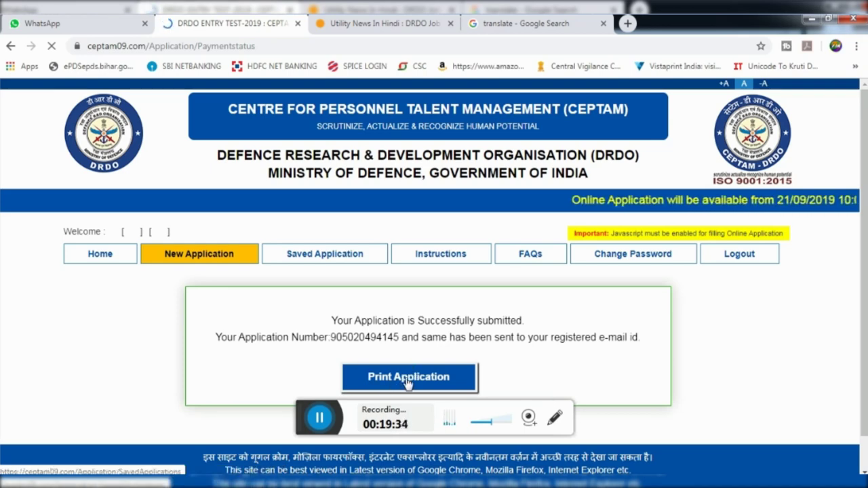
Open Saved Applications showing TXN_SUCCESS and launch the Download/Print Application Form
left_click(407, 381)
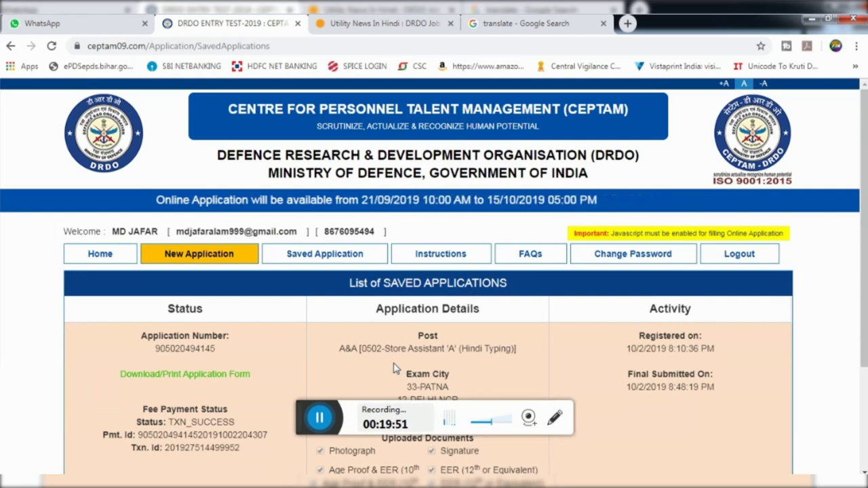
scroll(397, 368, "down", 1)
scroll(396, 368, "down", 1)
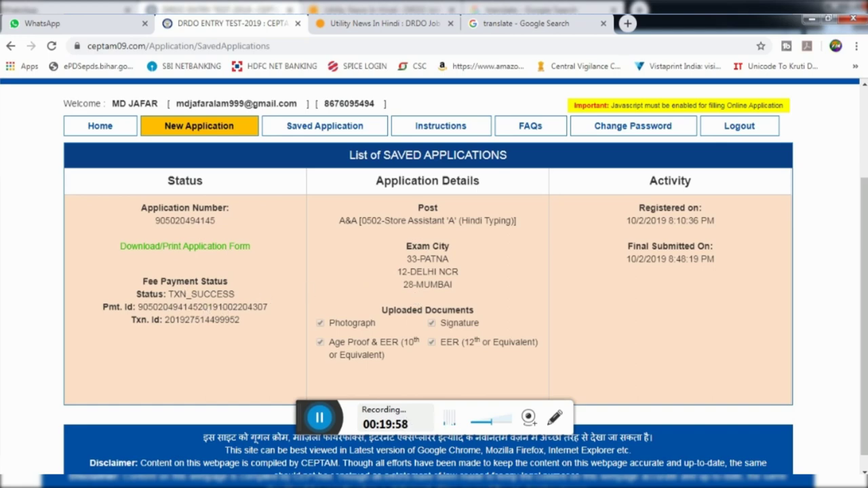
left_click(174, 248)
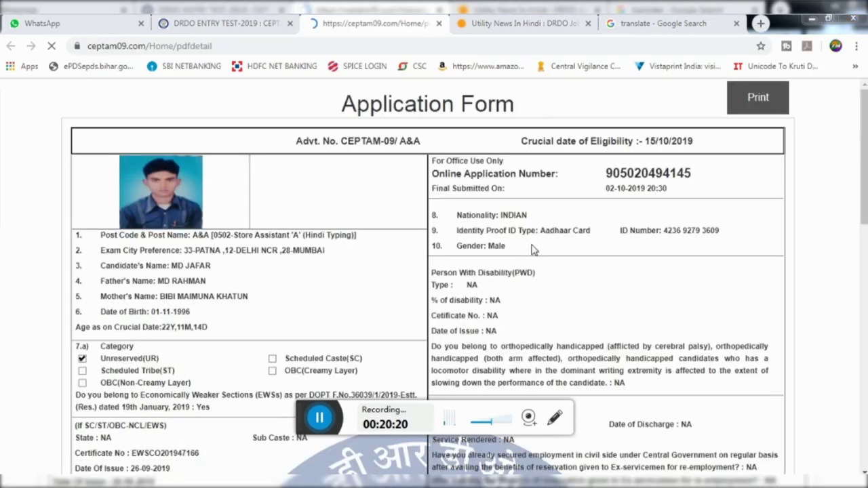
Scroll through the CEPTAM-09/A&A application form's personal, contact and educational details
scroll(420, 257, "down", 4)
scroll(363, 211, "down", 6)
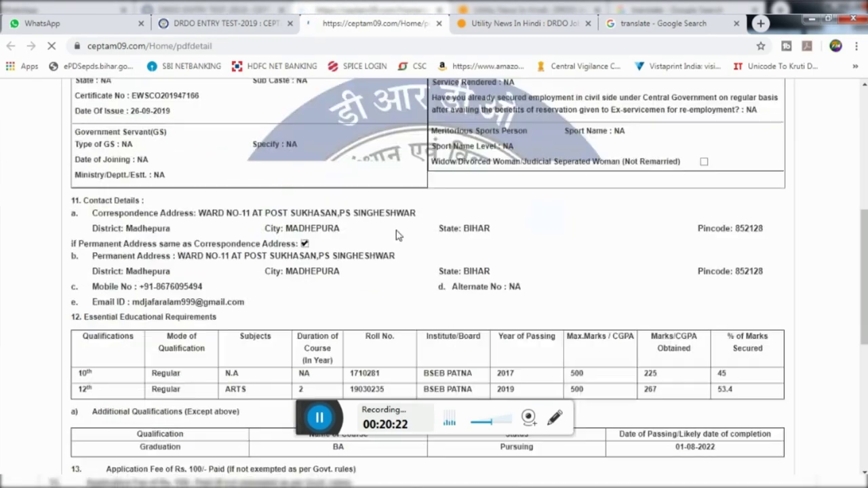